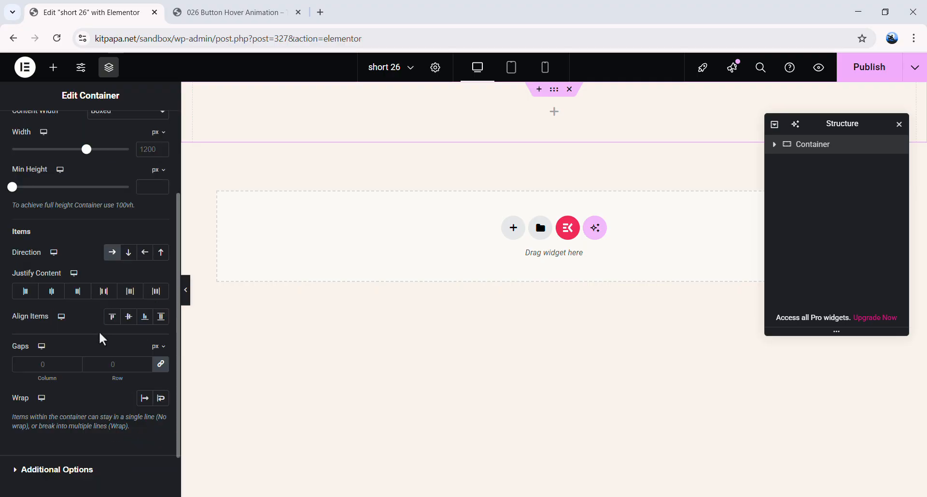
- Centre the container's items with Justify Content and Align Items, and set an unlinked column gap of 40 px
scroll(29, 358, up, 1)
click(42, 360)
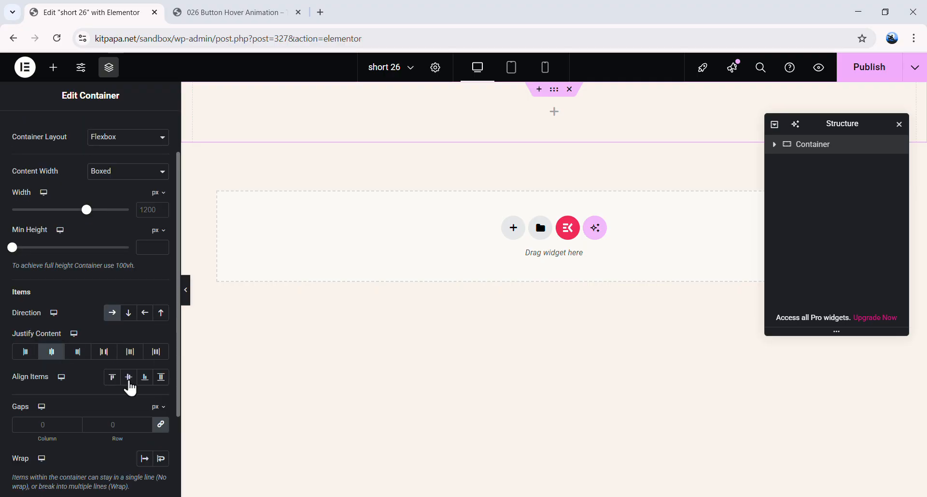
click(128, 377)
scroll(93, 381, down, 2)
scroll(94, 382, down, 2)
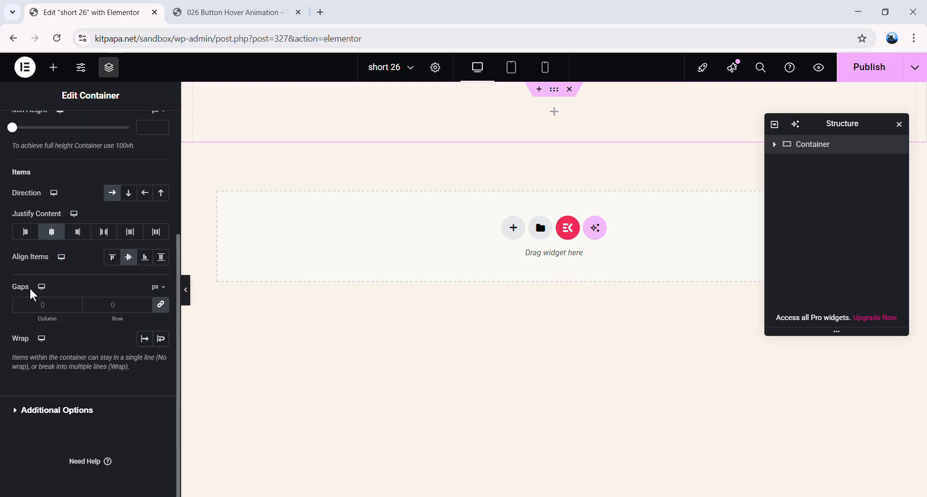
click(160, 304)
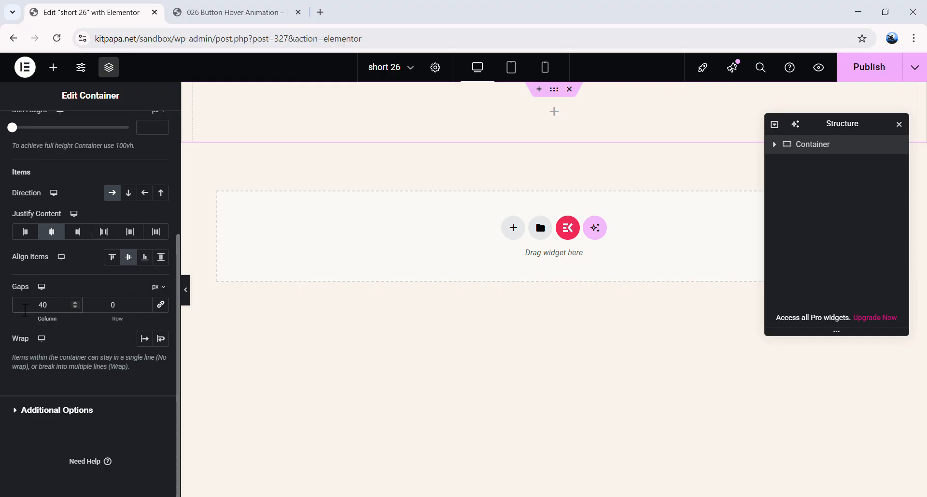
- Check the reference button page, add a Button widget to the container, and set its text to "Fancy Button"
click(207, 12)
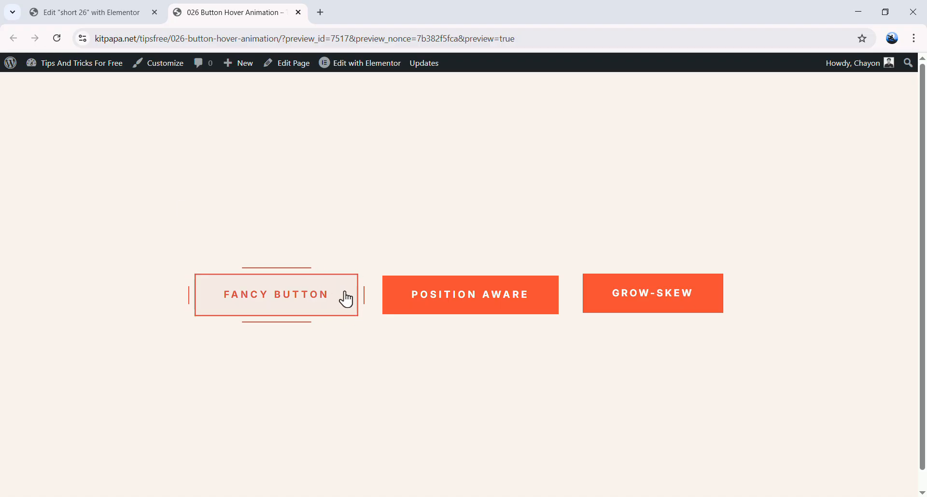
click(91, 5)
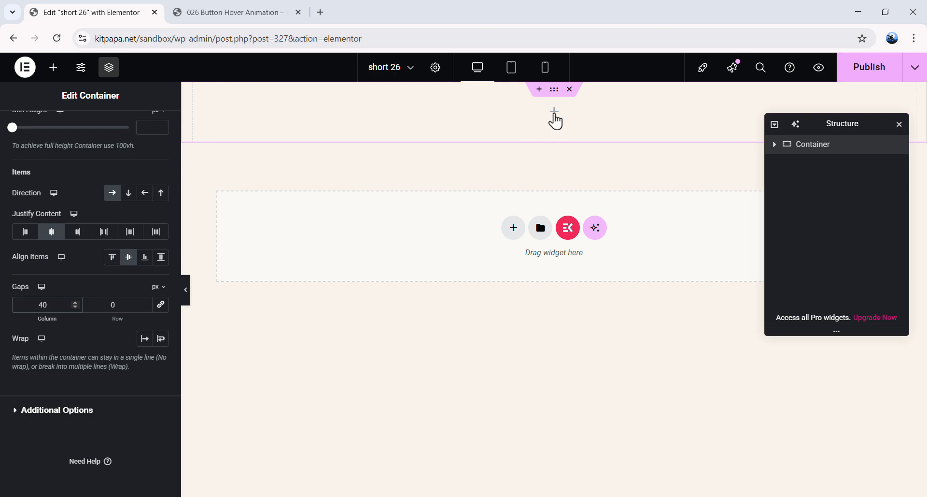
click(555, 116)
scroll(79, 262, down, 3)
drag(39, 311, 523, 135)
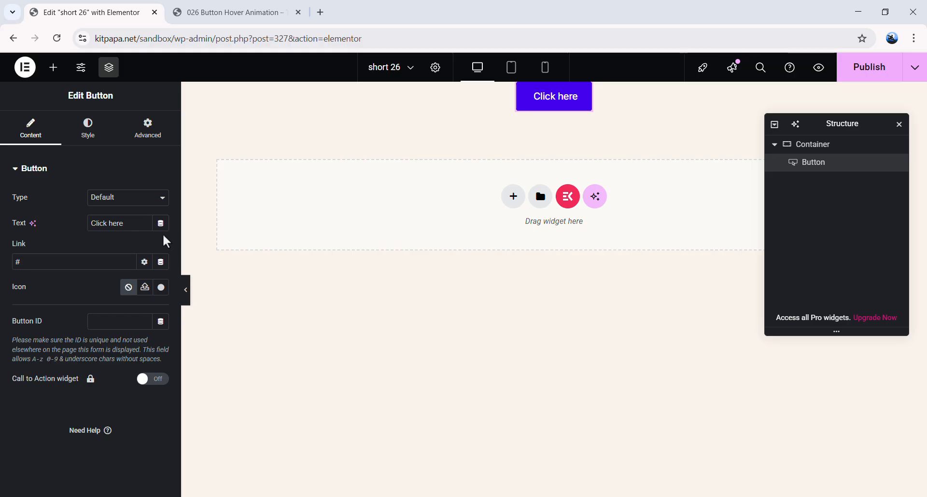
triple_click(105, 223)
text(Fancy Button)
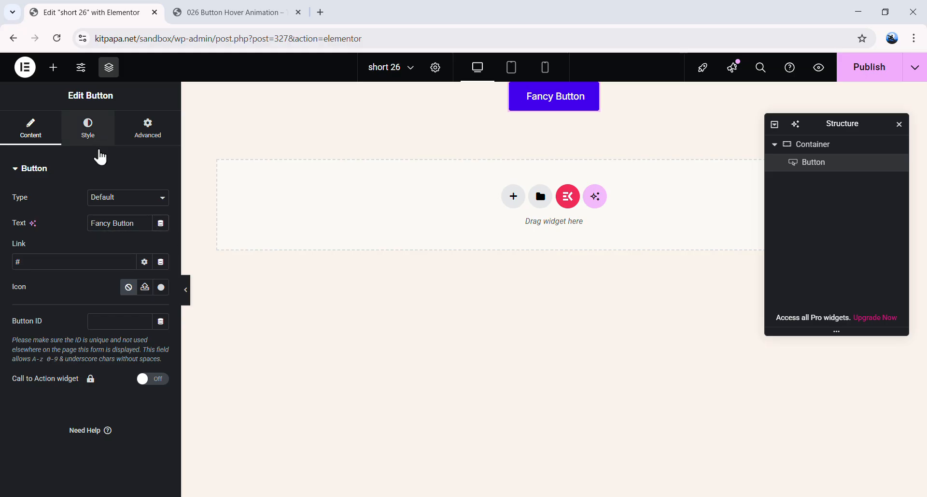
- Set the button's typography to the Inter font family at 16 px
click(96, 139)
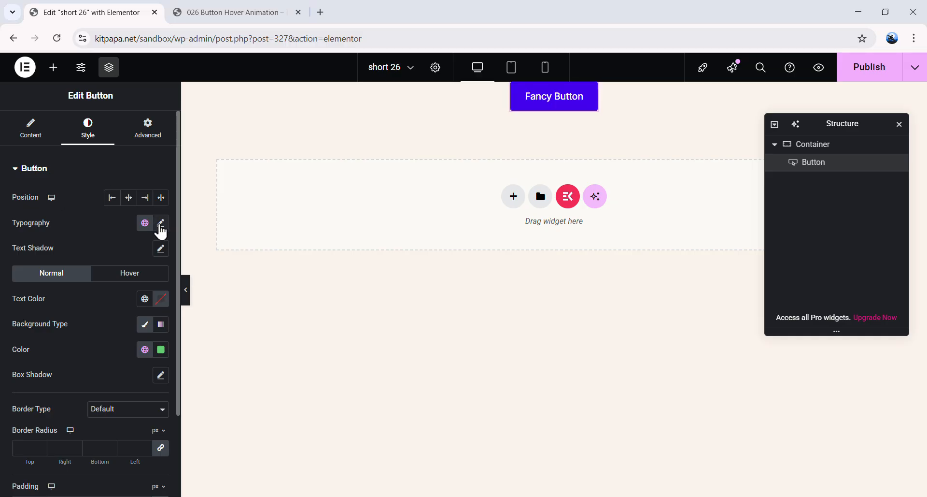
click(161, 224)
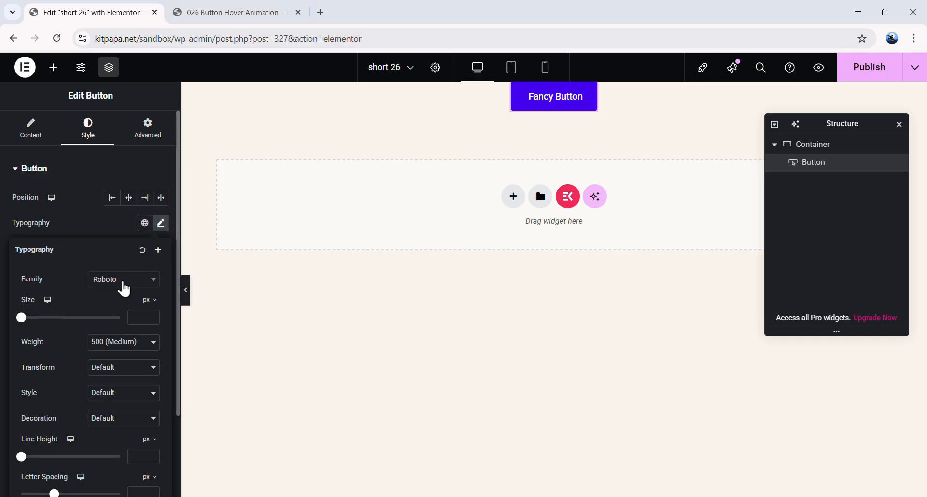
click(123, 283)
text(inter)
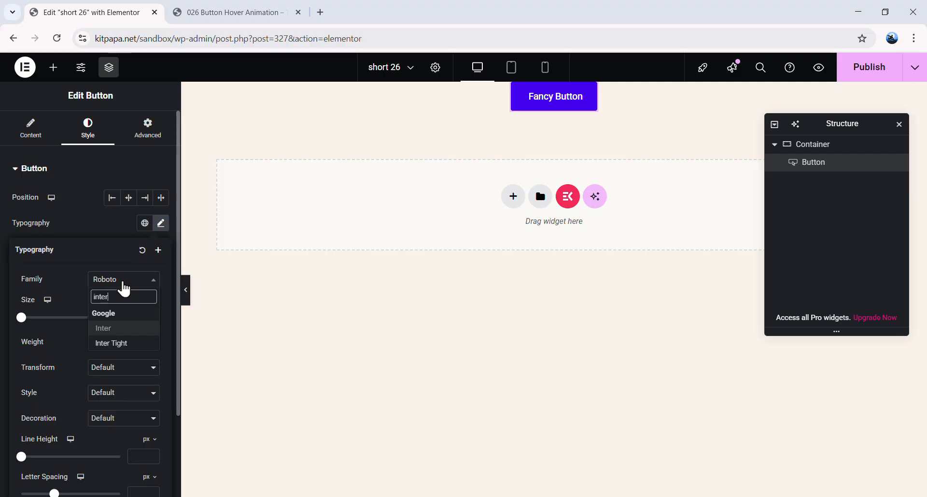
click(121, 328)
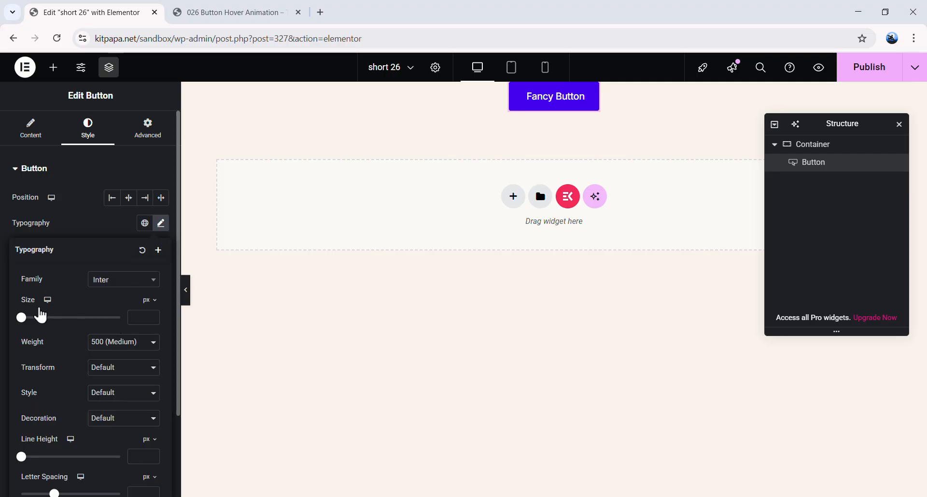
click(142, 322)
text(16)
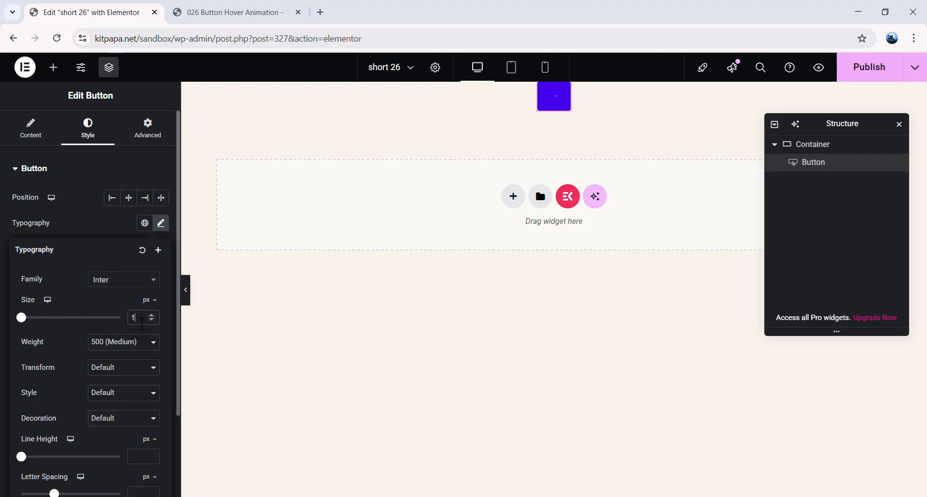
- Set the button text's weight to 700 (Bold), its transform to Uppercase and its line height to 22 px
click(127, 351)
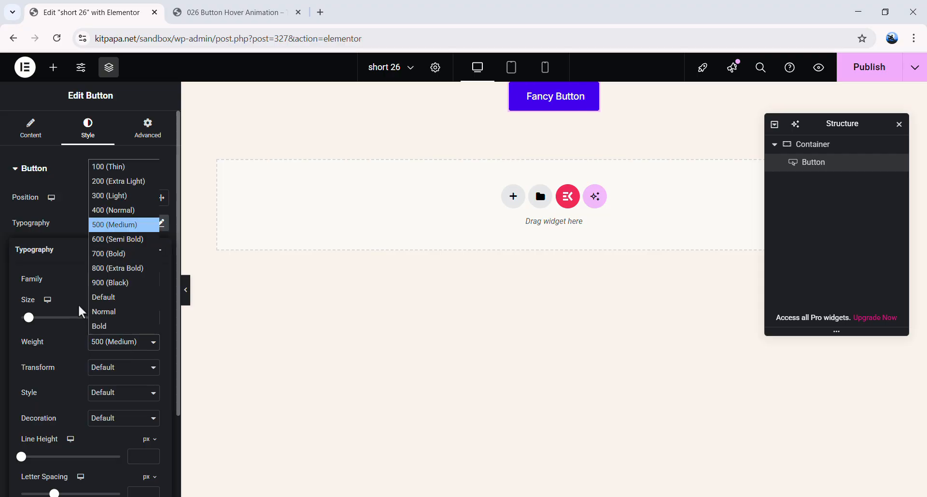
click(116, 254)
scroll(97, 289, down, 2)
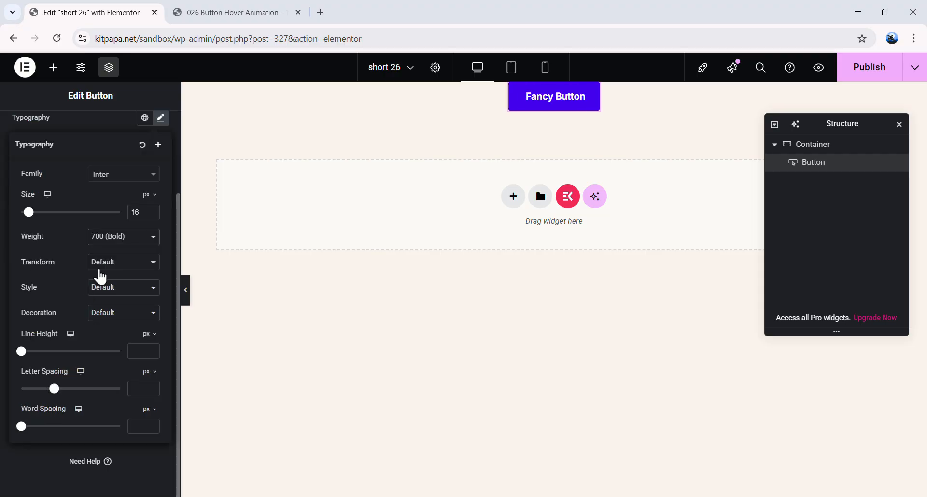
click(104, 262)
click(110, 291)
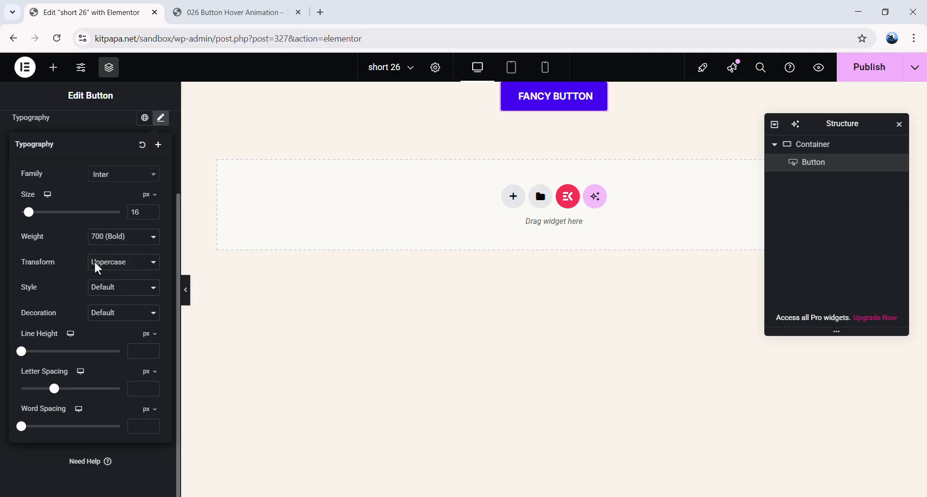
text(22)
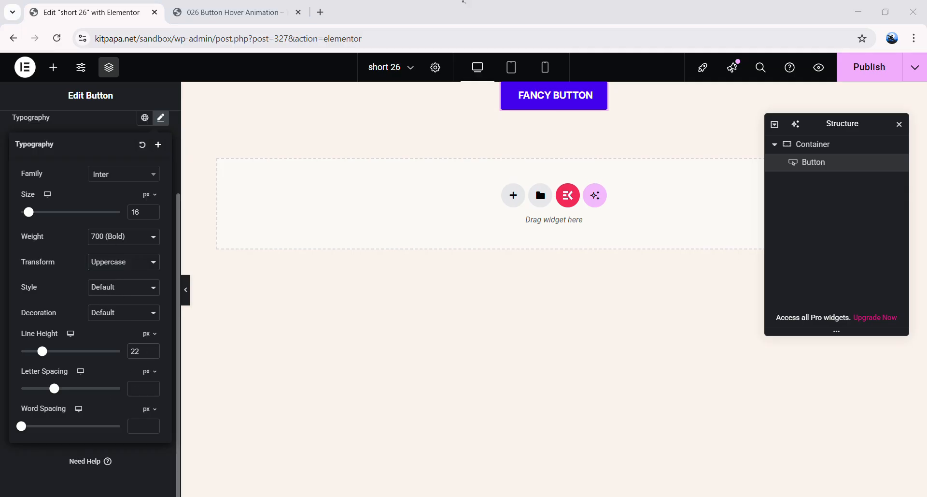
- Set the button text's letter spacing to 0.25 em and close the typography settings
click(149, 379)
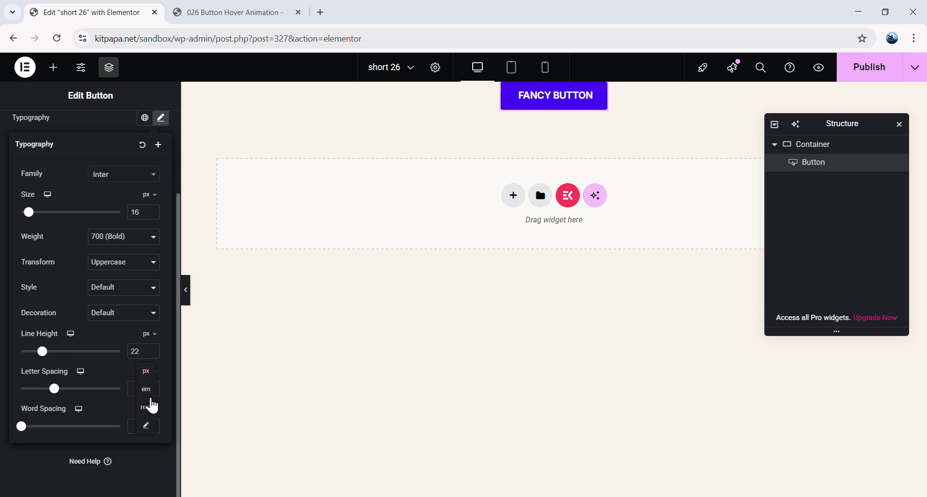
click(151, 400)
click(146, 389)
text(0)
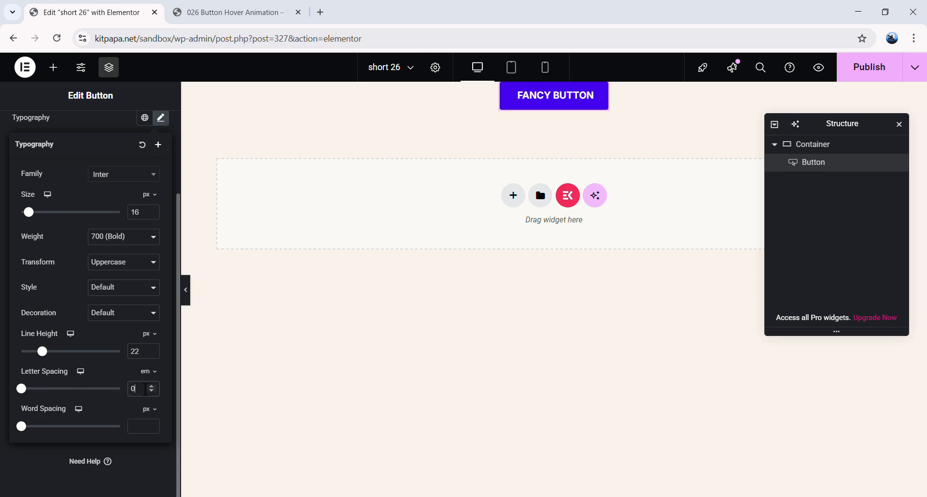
text(.25)
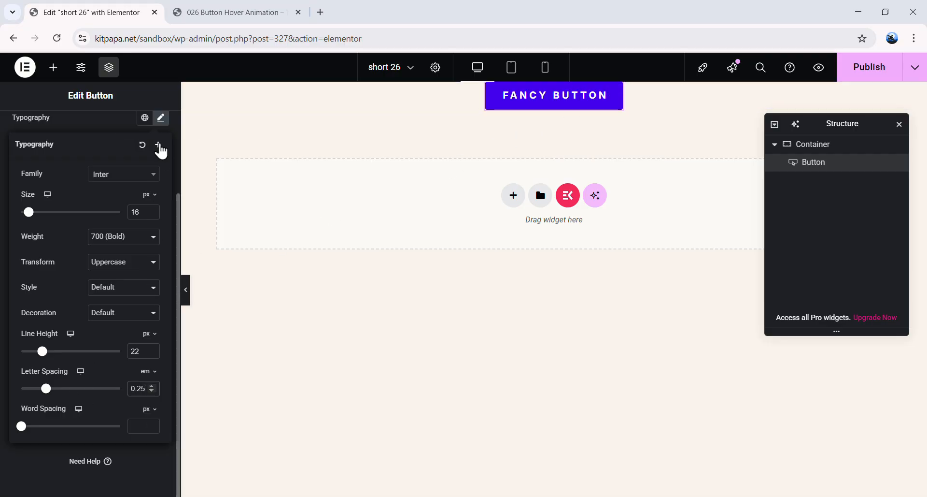
click(161, 122)
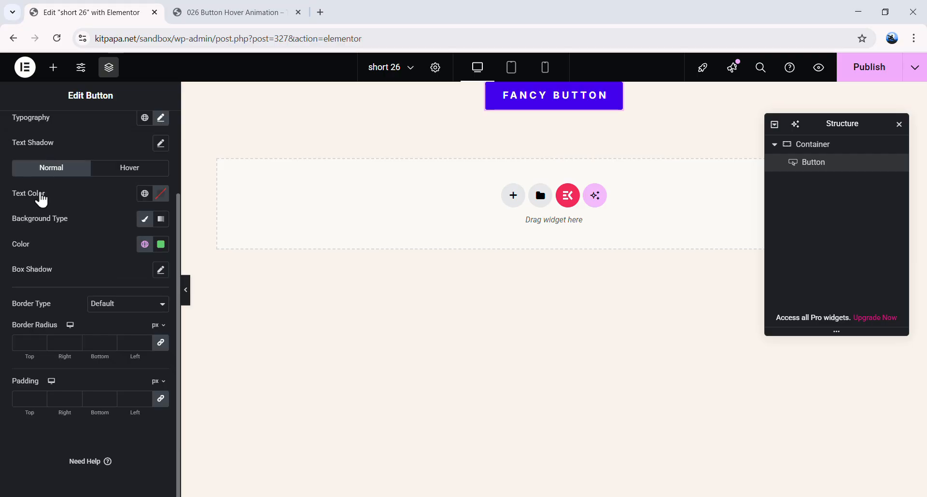
- Set the button's normal text color to #e55743
click(161, 194)
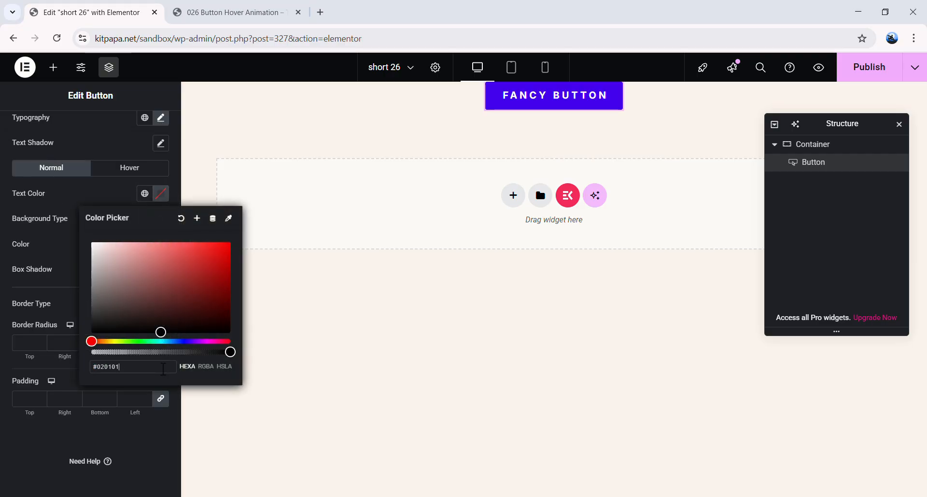
double_click(164, 368)
text(e5574)
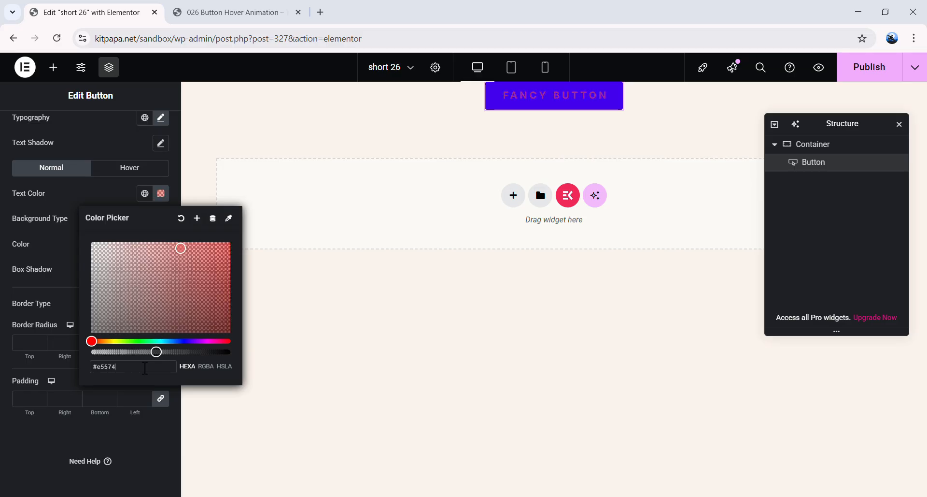
text(3)
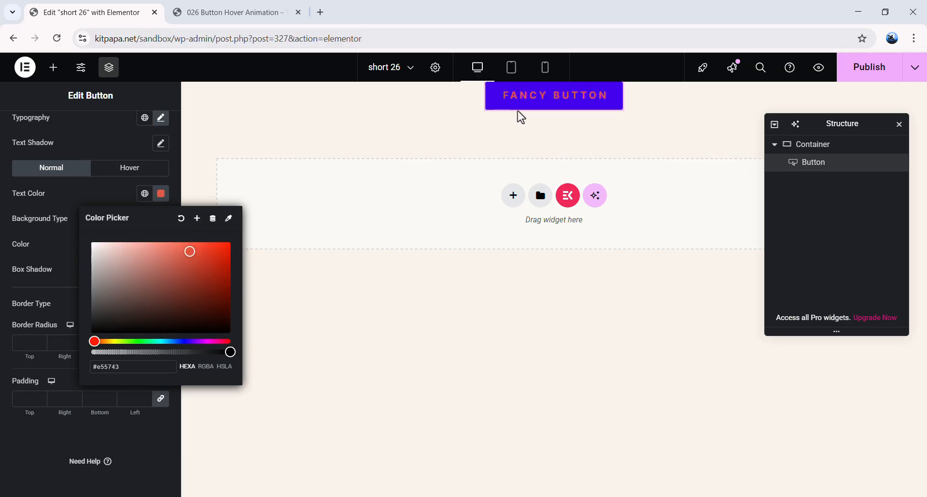
click(168, 426)
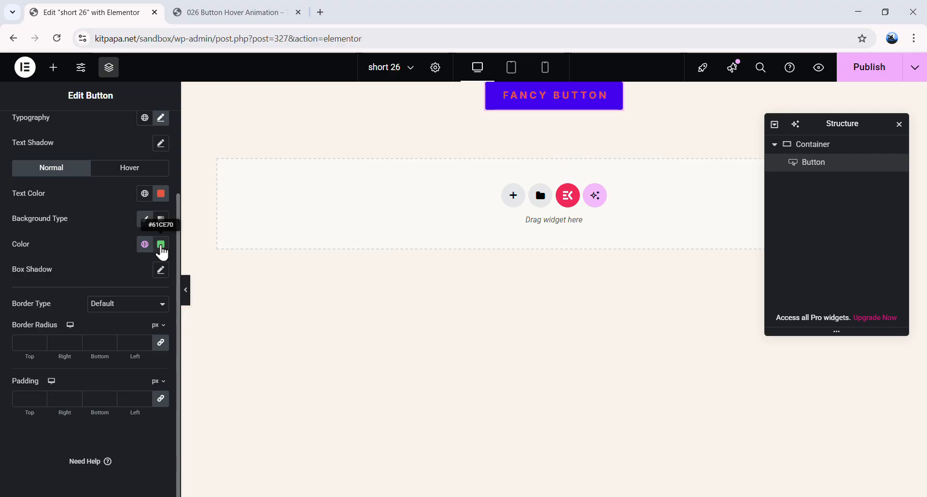
- Make the button's background color fully transparent and set its border radius to 0 on all corners
click(161, 248)
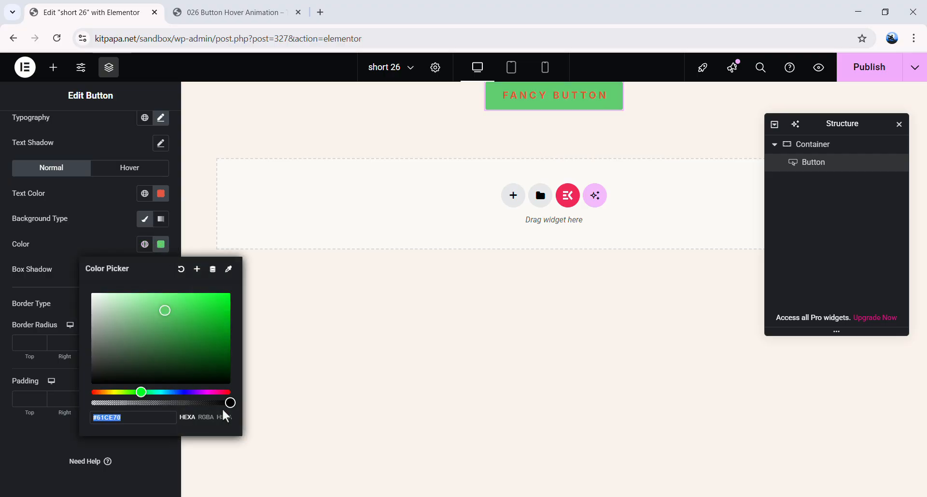
drag(229, 402, 86, 407)
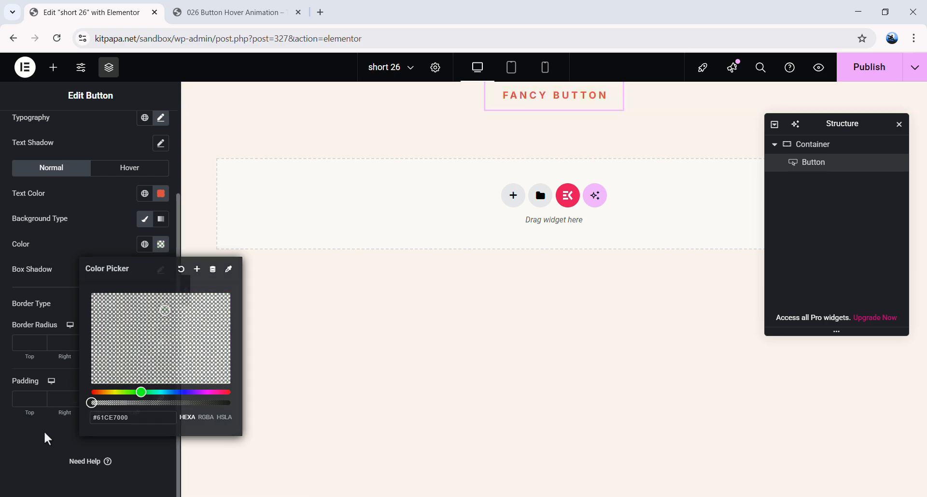
click(116, 232)
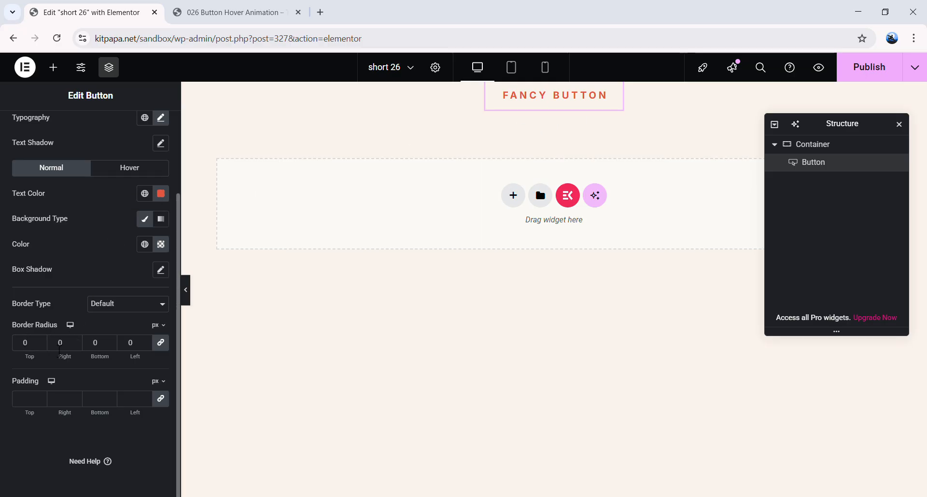
- Set the button's padding in em, unlinked: 1.5 for top and bottom, 3 for right and left
click(158, 382)
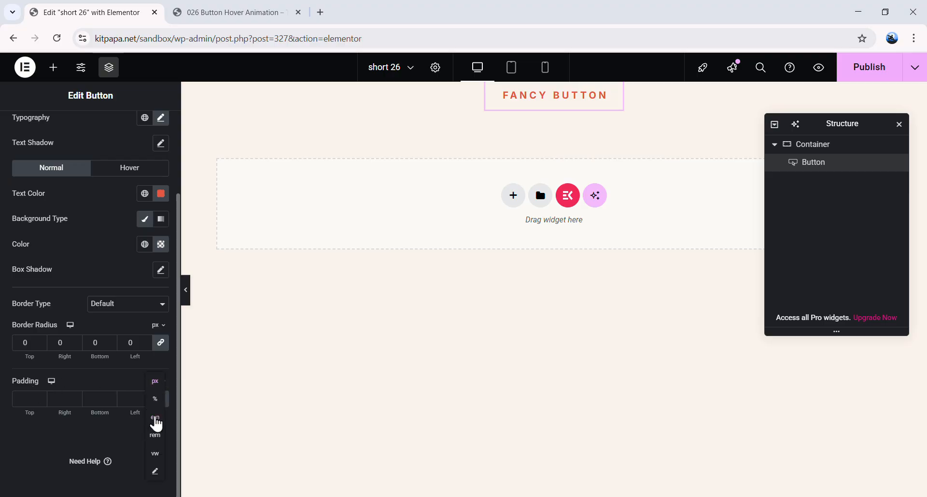
click(156, 417)
click(160, 398)
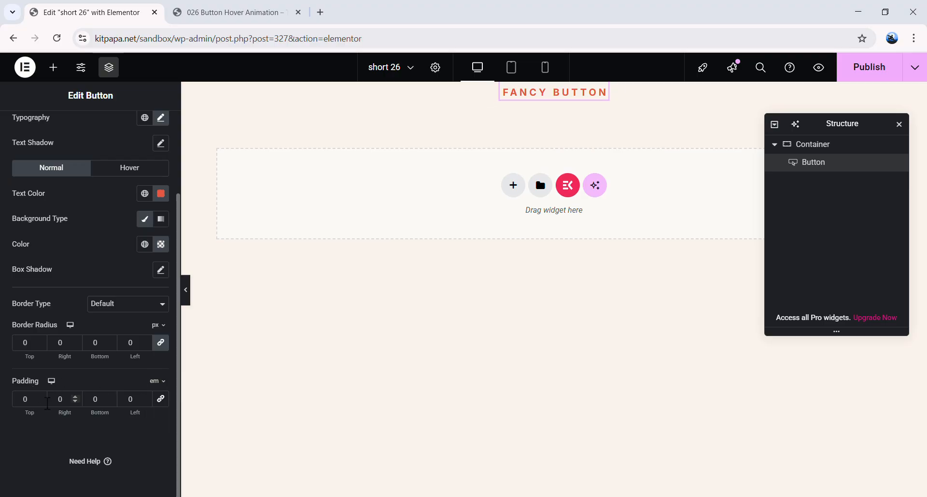
click(21, 398)
text(1.5)
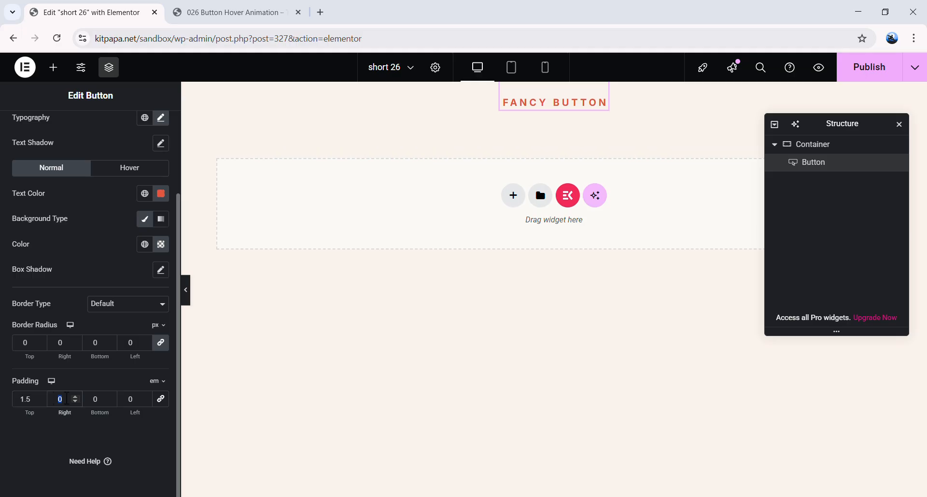
text(3)
click(97, 392)
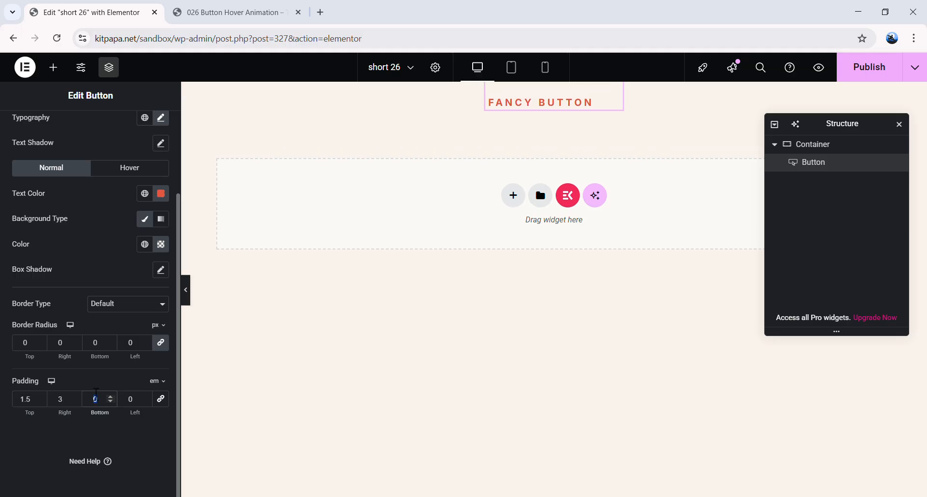
text(1.5)
click(140, 396)
text(3)
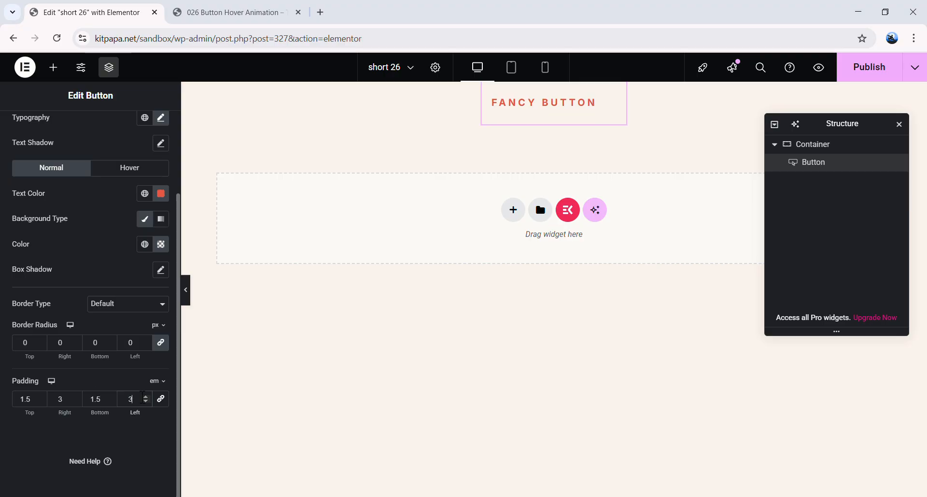
click(462, 2)
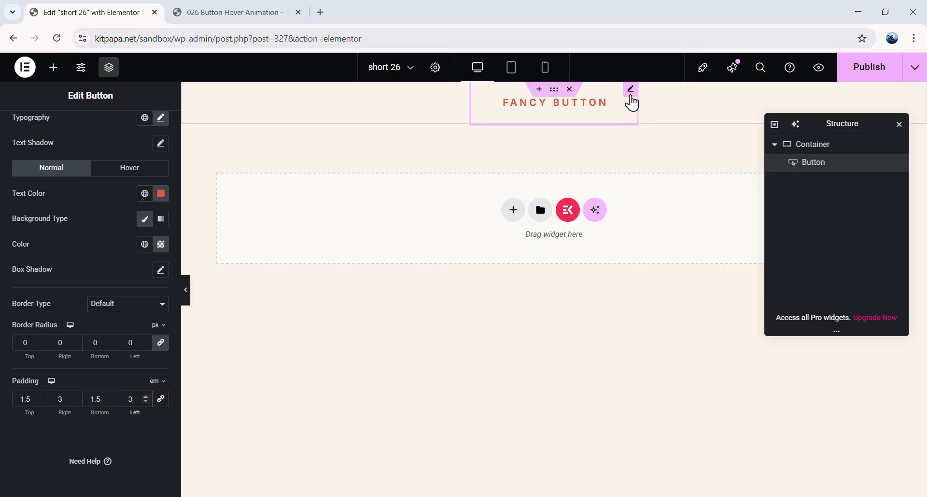
- Duplicate the Fancy Button widget and change the copy's text to "Position Aware"
right_click(632, 95)
click(693, 138)
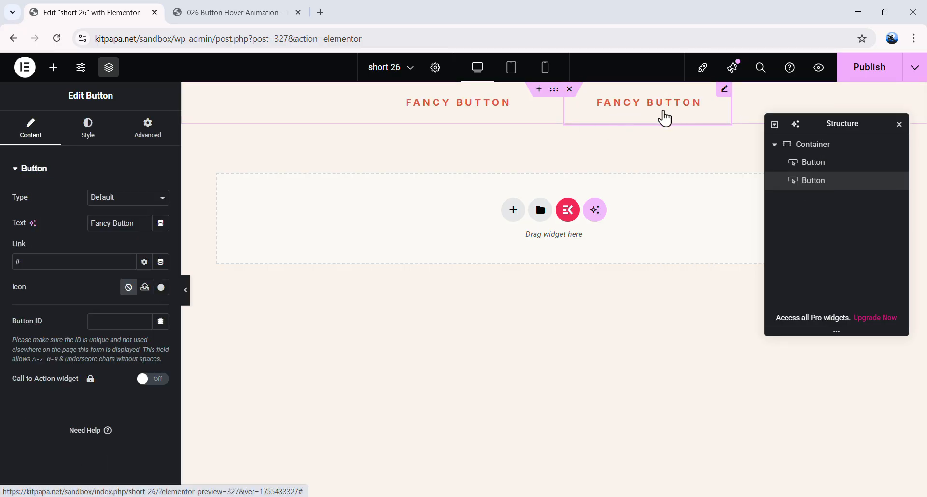
drag(135, 222, 91, 222)
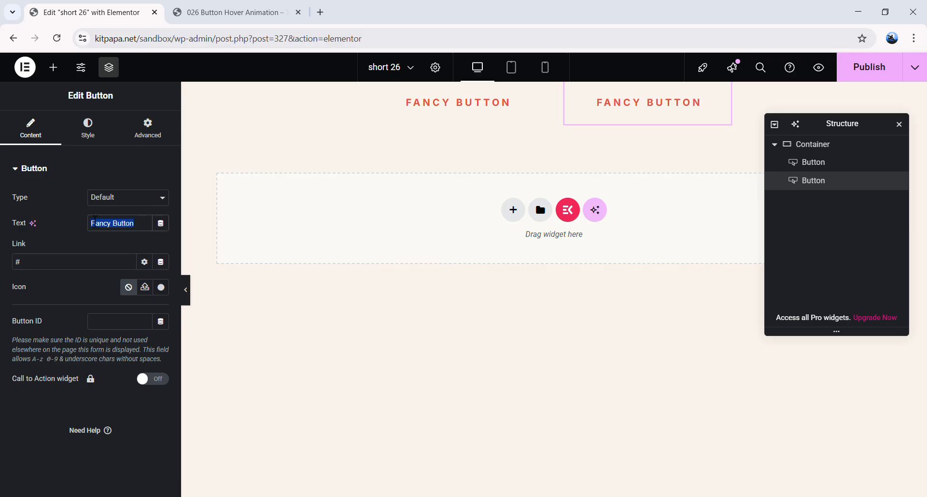
text(Position Aware)
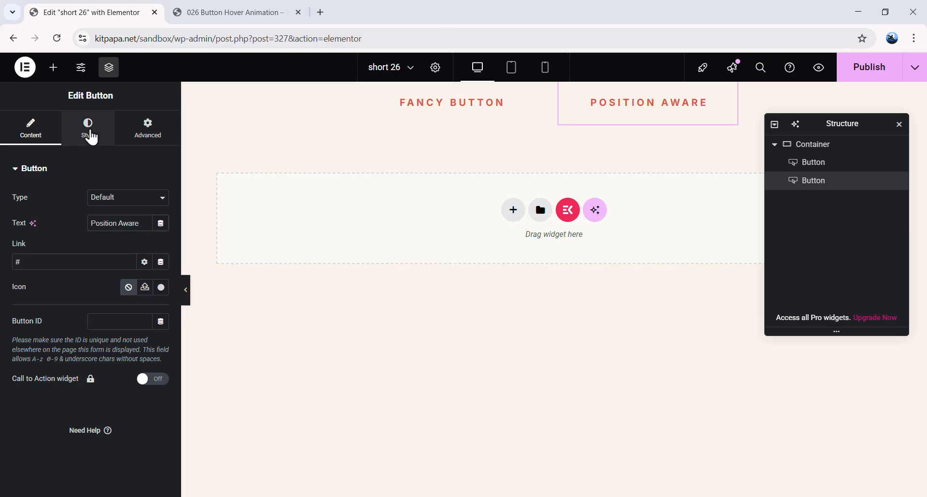
- Set the Position Aware button's normal text color to white, #FFFFFF
click(89, 132)
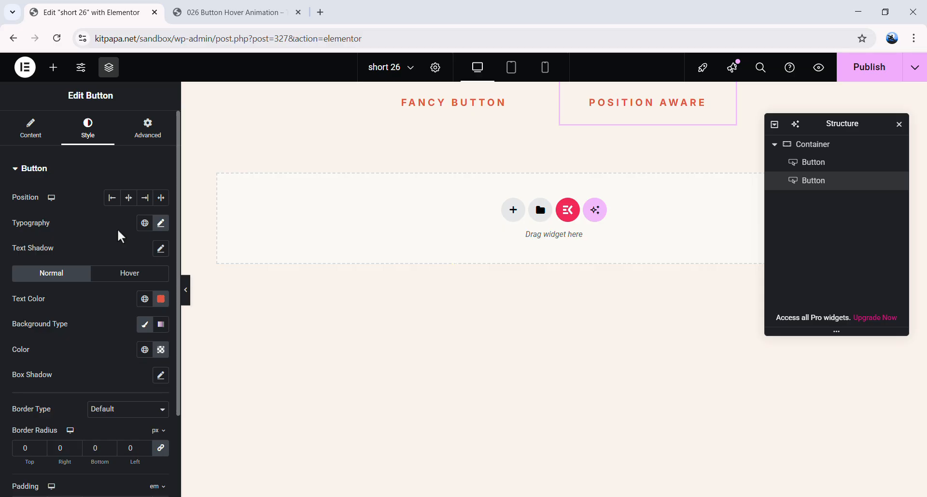
click(156, 302)
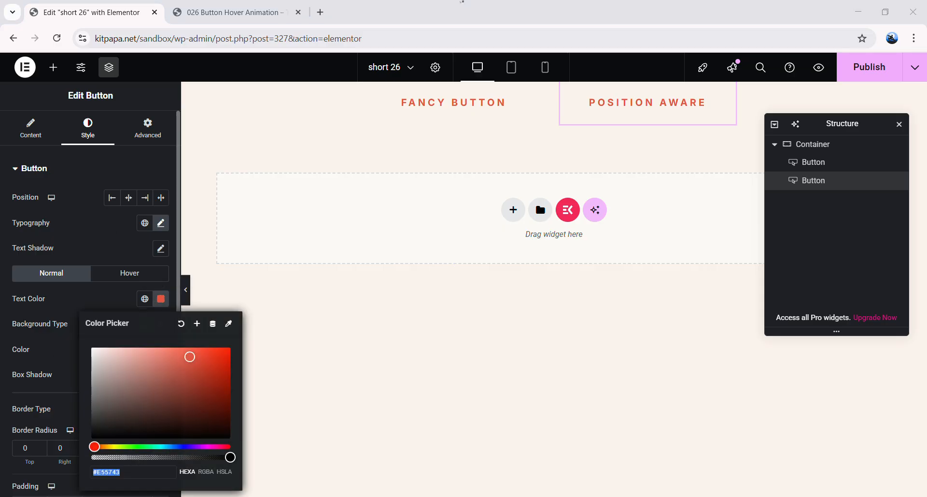
drag(141, 385, 89, 348)
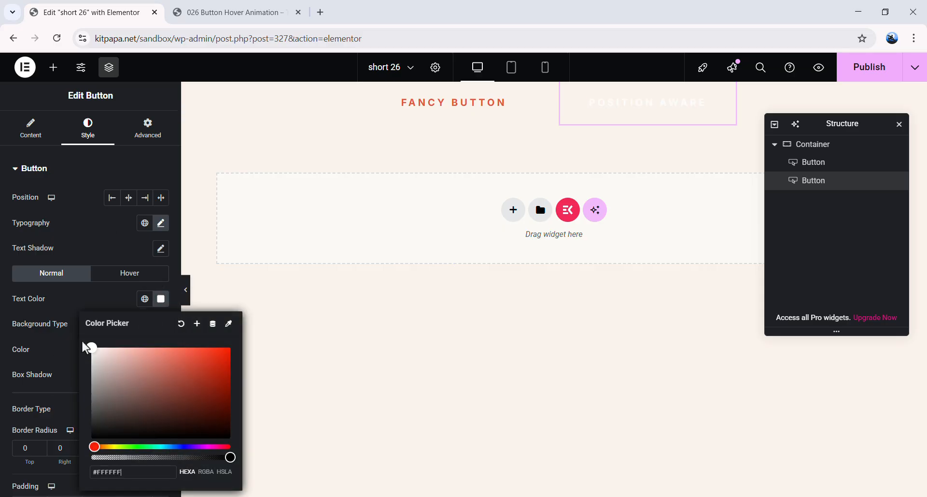
click(44, 320)
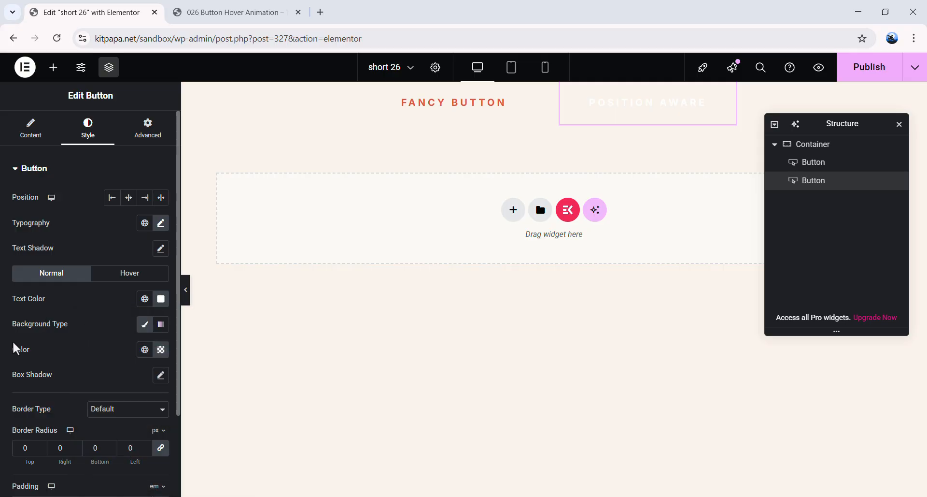
- Make the Position Aware button's background color fully opaque and set it to #ff5833
click(161, 350)
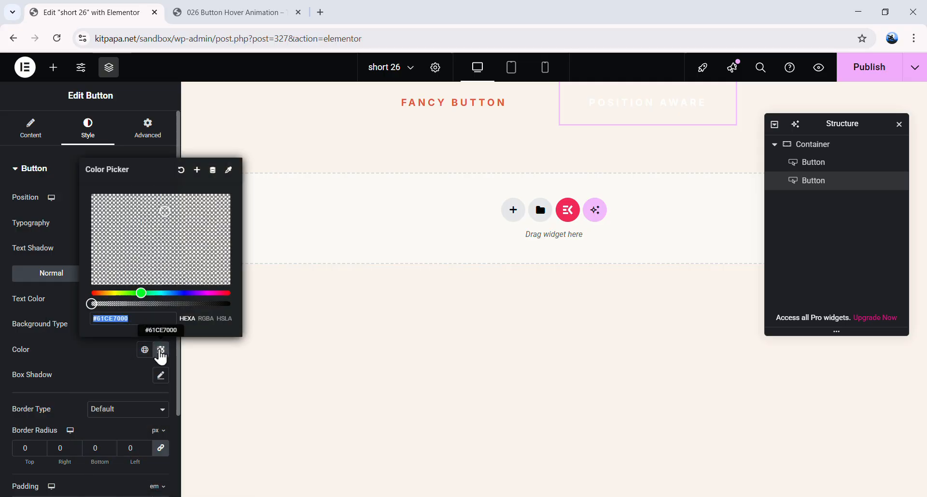
drag(95, 303, 245, 312)
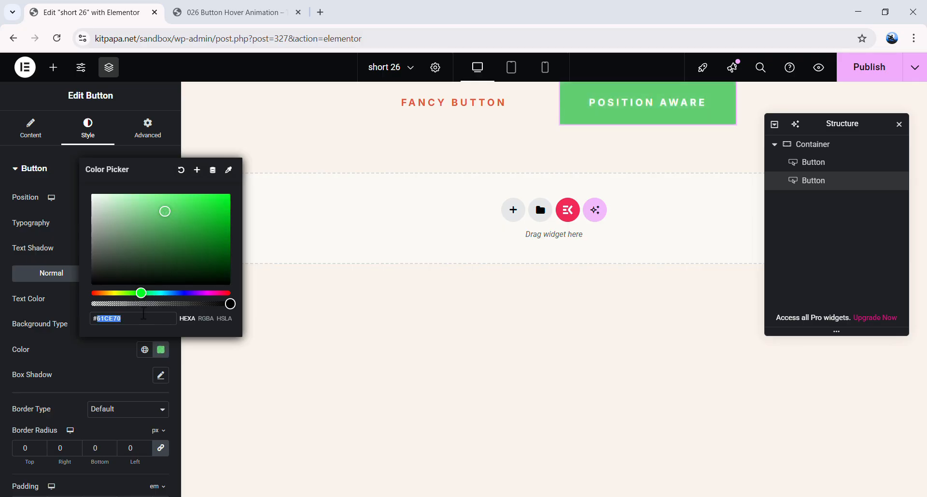
key(BackSpace)
text(ff5)
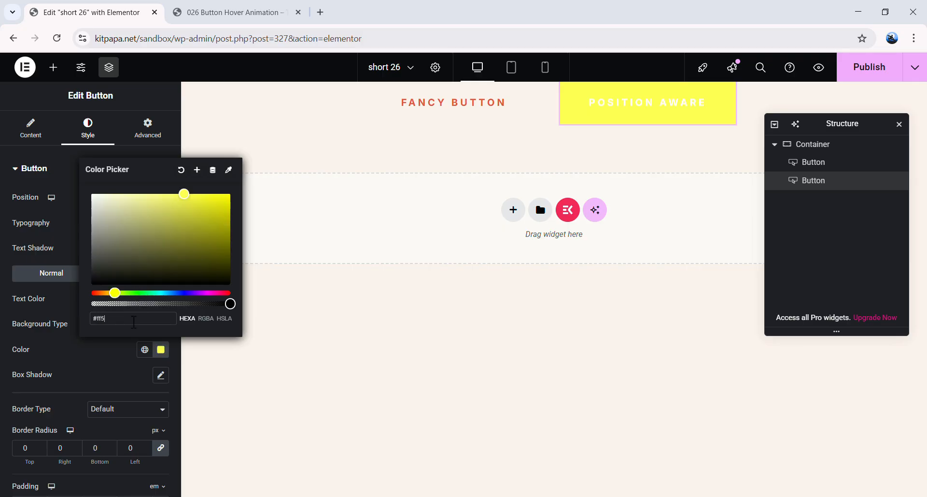
text(833)
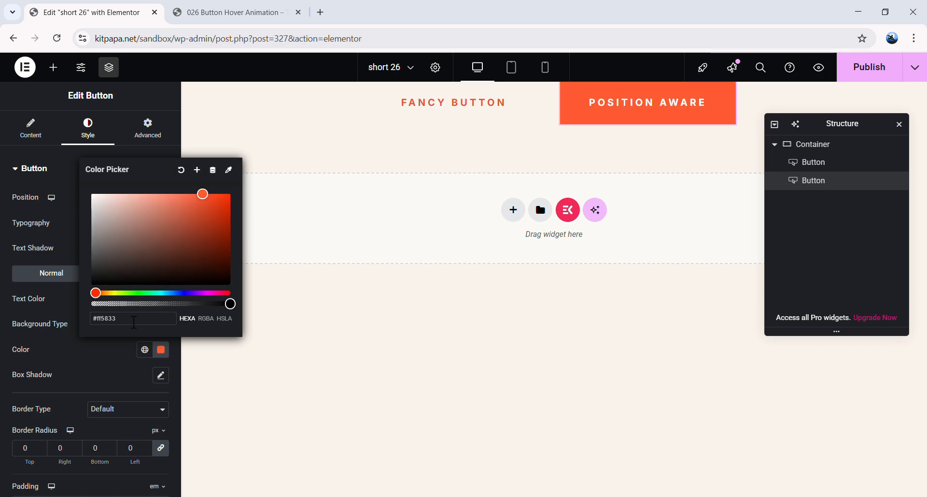
click(80, 375)
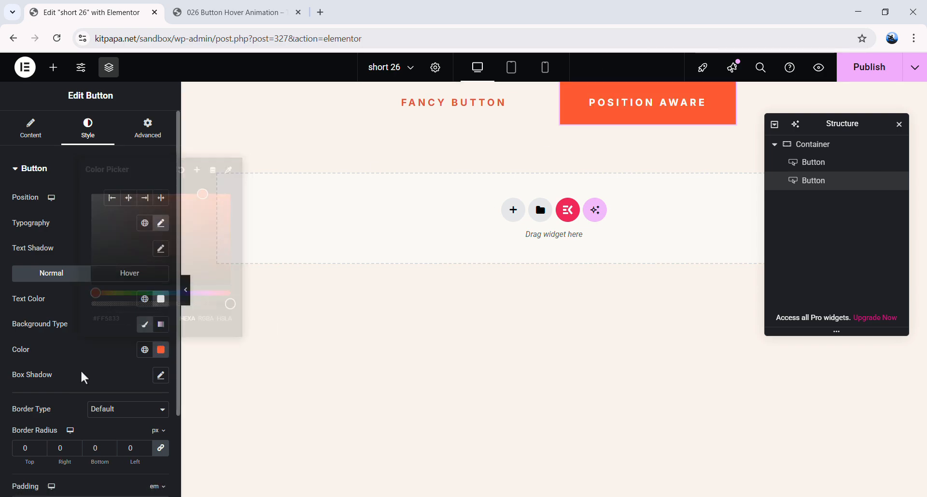
- Duplicate the Position Aware button to add a third button to the row
scroll(70, 310, down, 3)
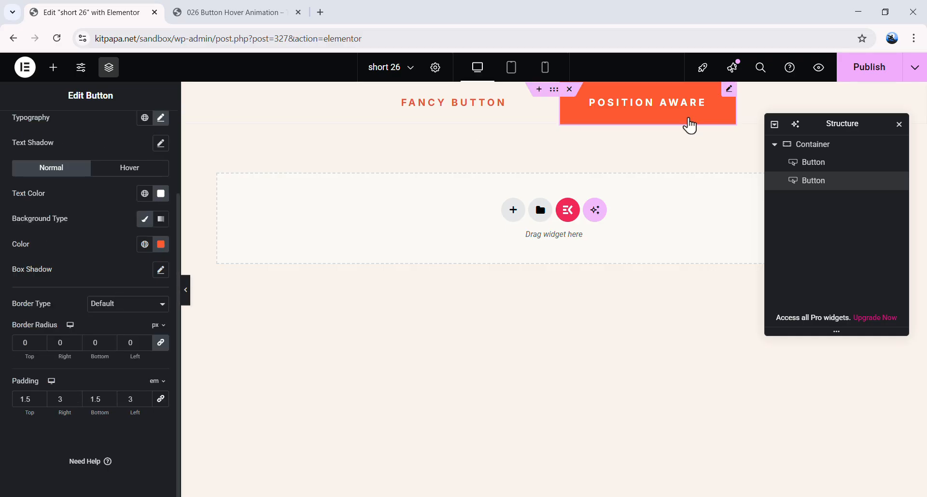
right_click(731, 93)
click(752, 137)
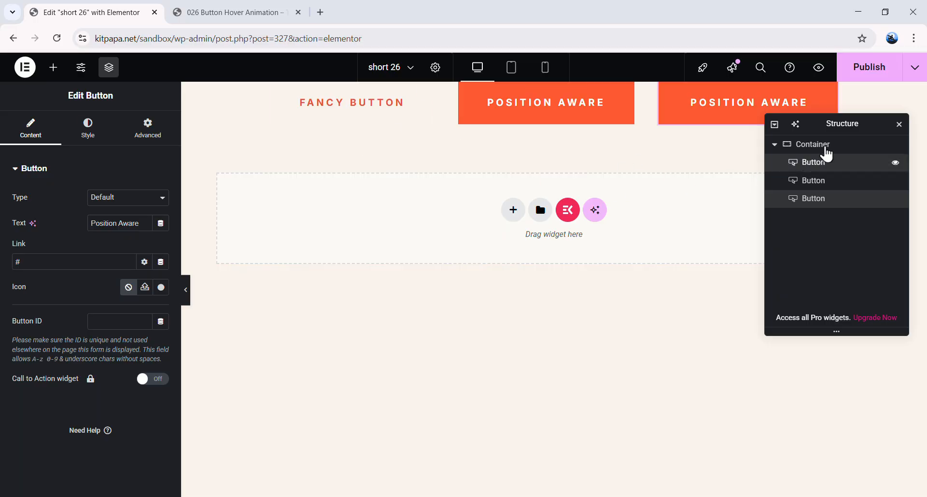
- Set the button container's minimum height to 100 vh and move the Structure window clear of the buttons
click(832, 146)
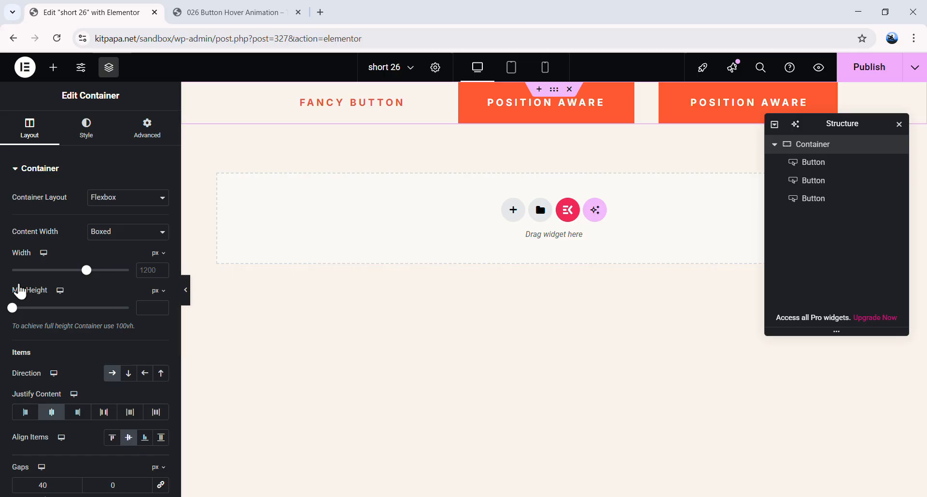
click(162, 295)
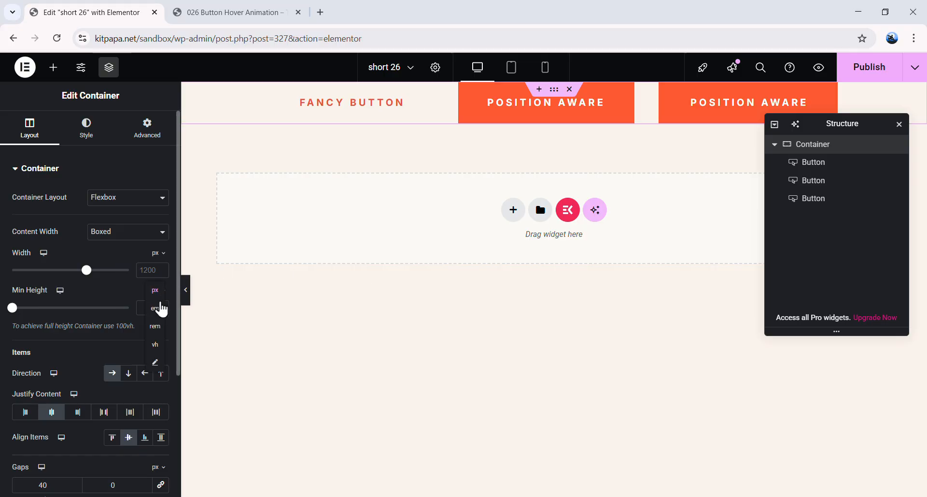
click(160, 348)
click(154, 308)
text(100)
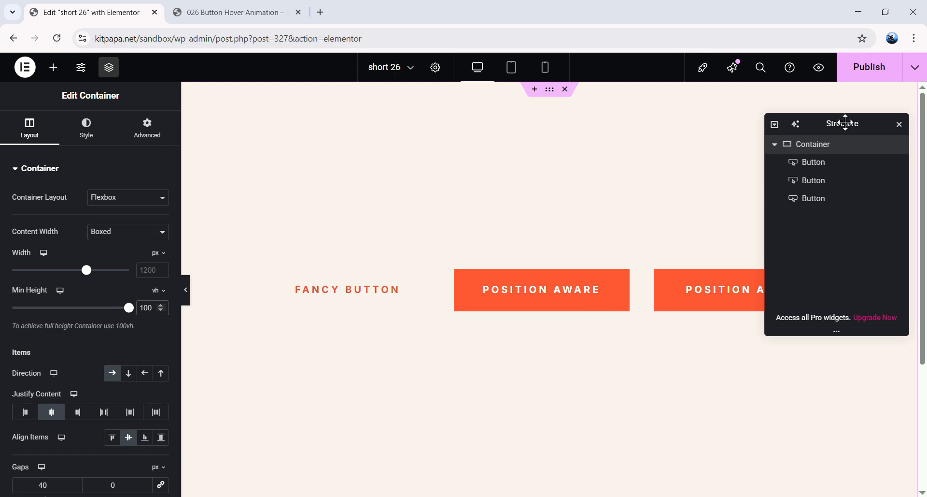
drag(845, 123, 806, 353)
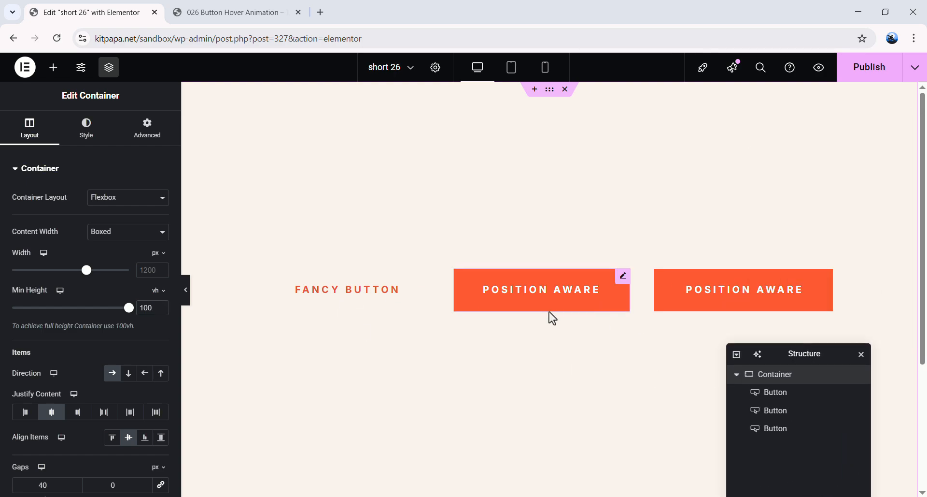
- Examine the three buttons and their hover effects on the reference page, and return to the Elementor editor
click(227, 12)
click(129, 9)
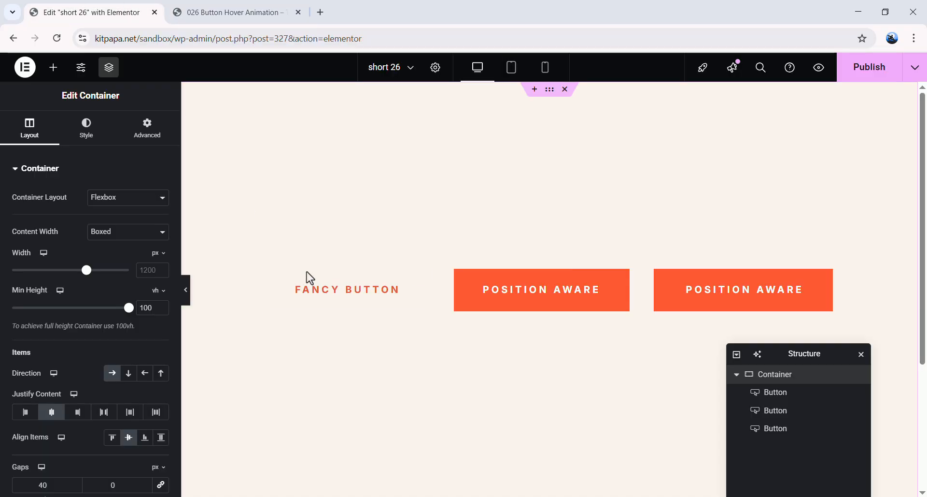
click(212, 14)
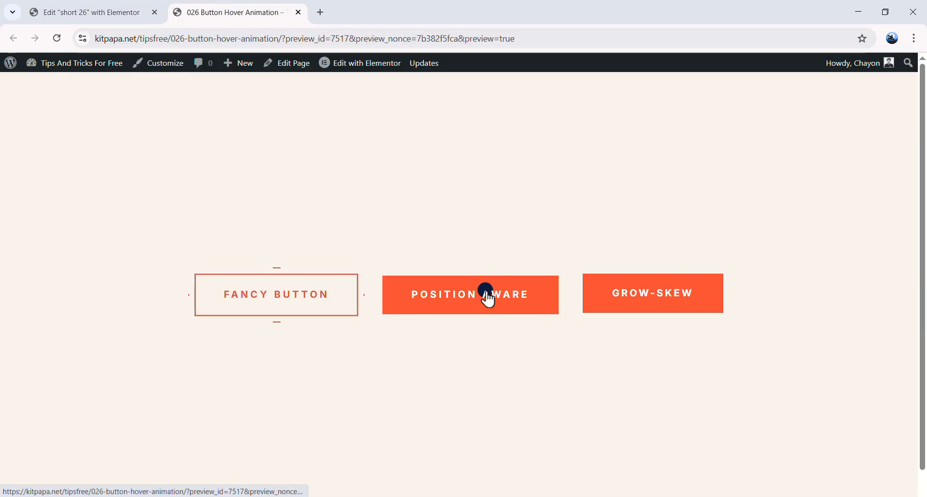
click(86, 12)
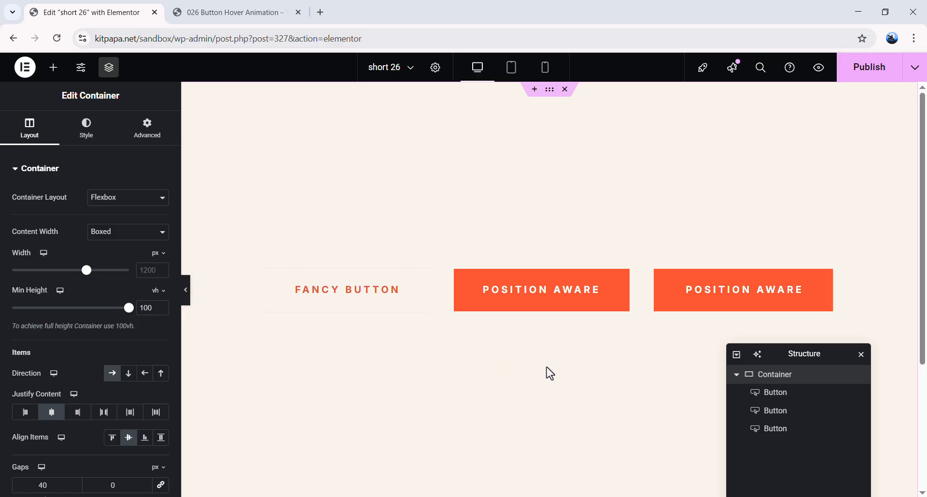
- Add an HTML widget in a new container below the button row
click(55, 68)
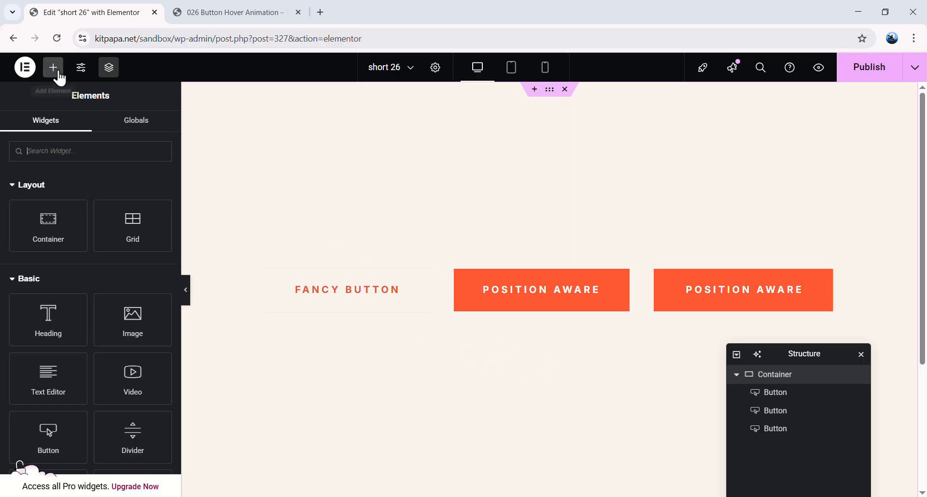
click(70, 152)
text(html)
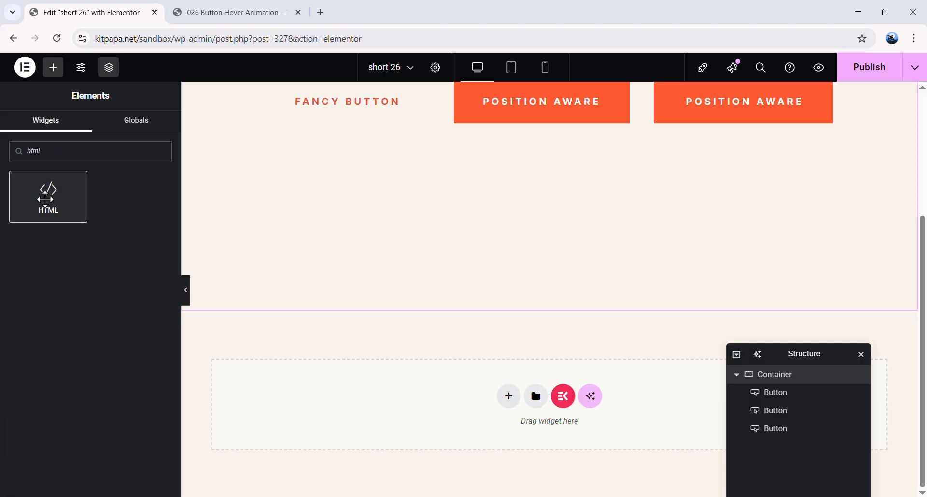
drag(66, 184, 371, 413)
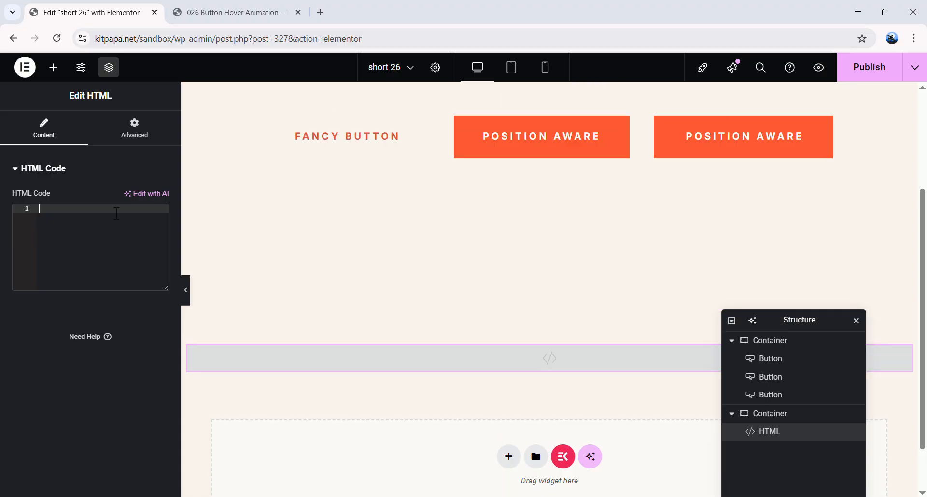
- Open jimfahaddigital.com/tutorial/how-to-make-creative-buttons-in-elementor-free/ in a new browser tab
click(321, 18)
text(jimfahad)
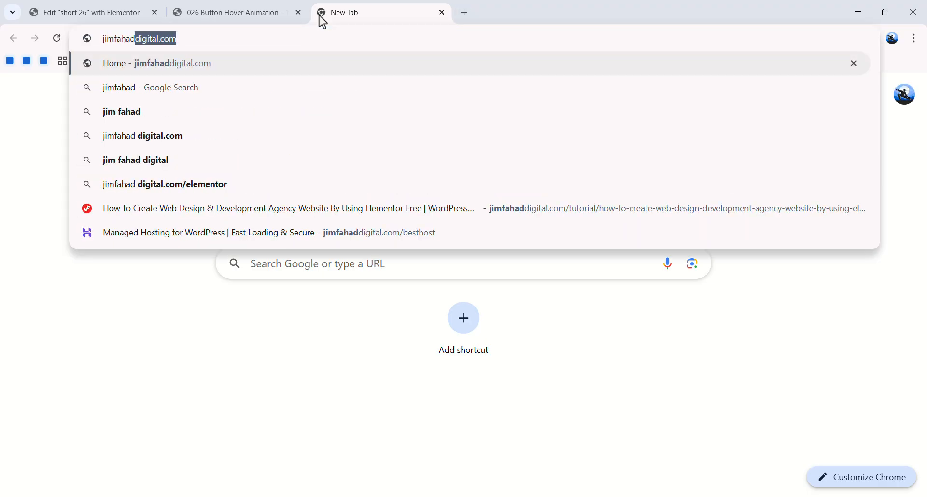
key(Right)
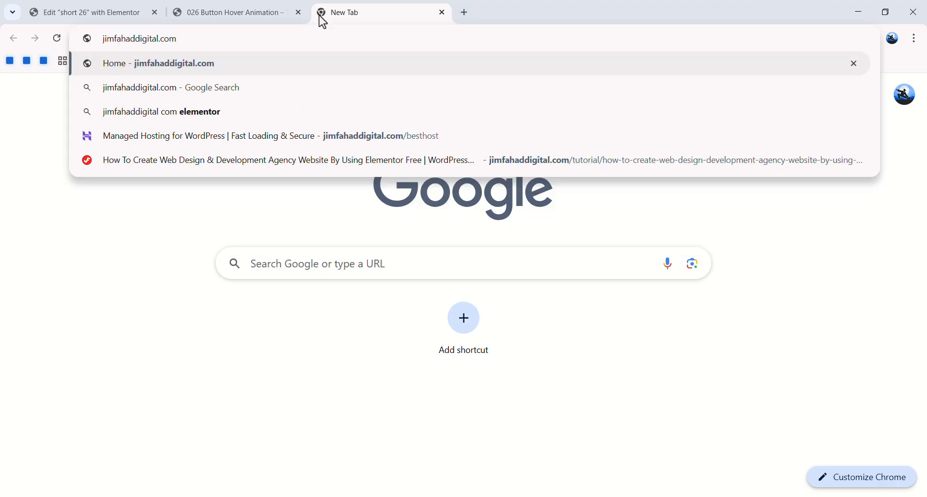
key(Return)
text(/tutori)
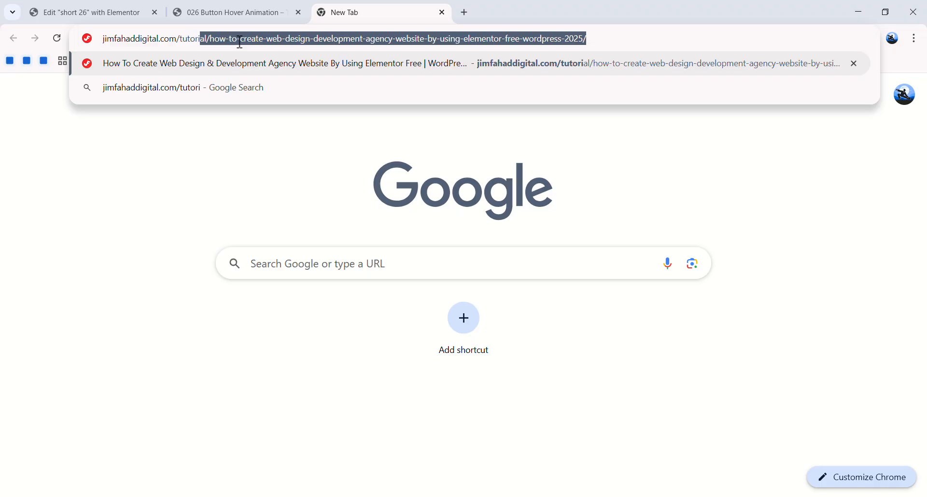
key(Return)
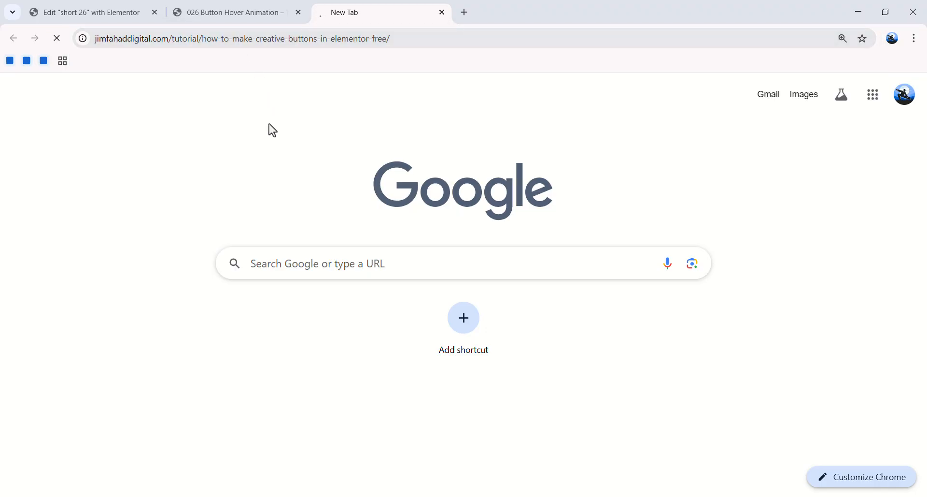
- Find the Fancy Button Style CSS section in the tutorial article and copy its whole code block
scroll(275, 130, down, 10)
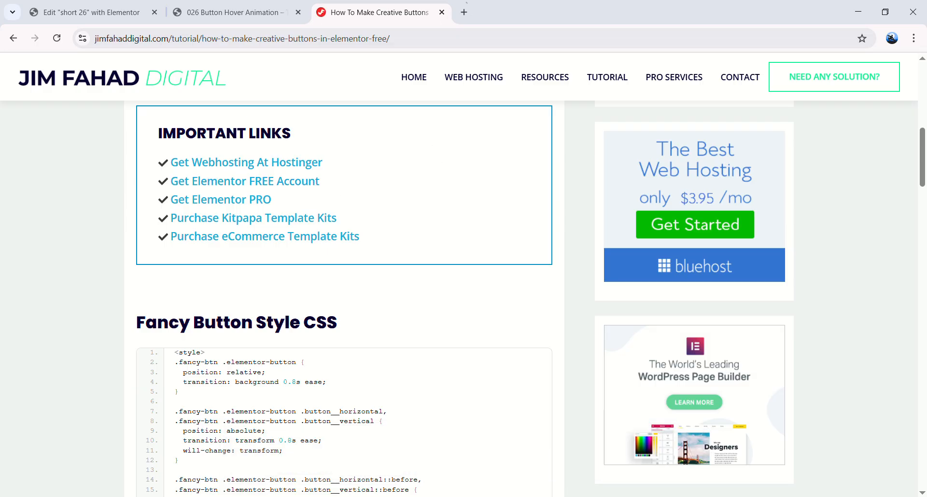
scroll(158, 268, down, 10)
scroll(310, 309, up, 8)
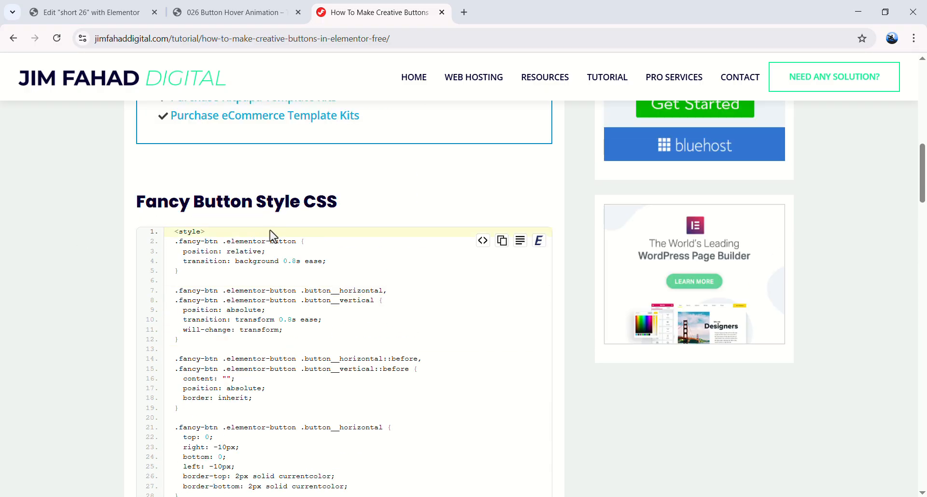
scroll(256, 241, down, 5)
scroll(266, 261, up, 1)
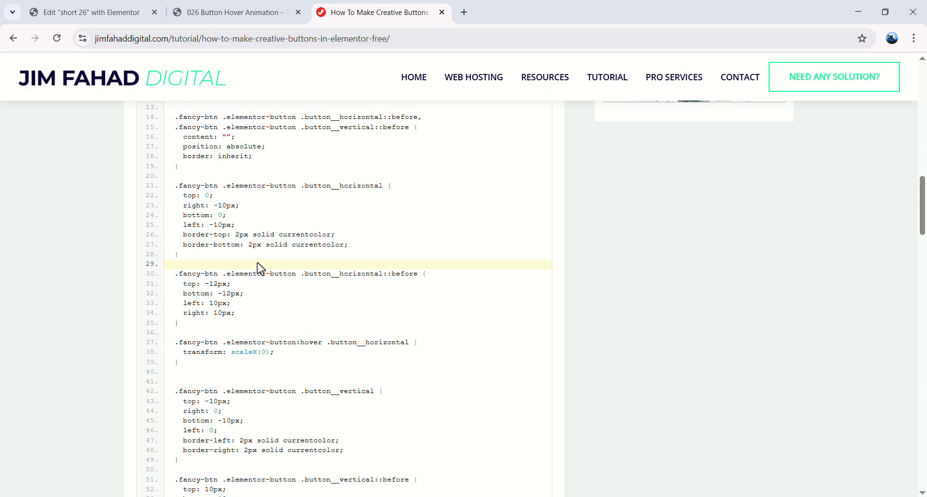
scroll(257, 264, up, 6)
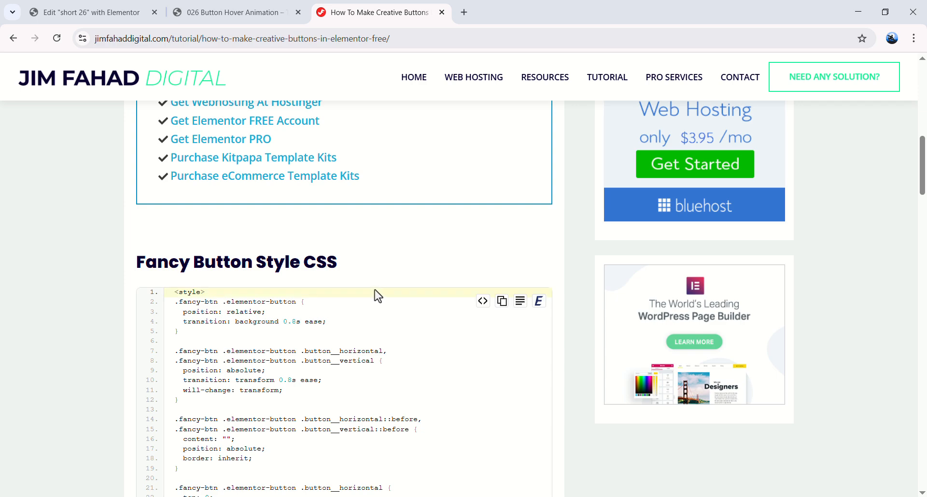
click(501, 302)
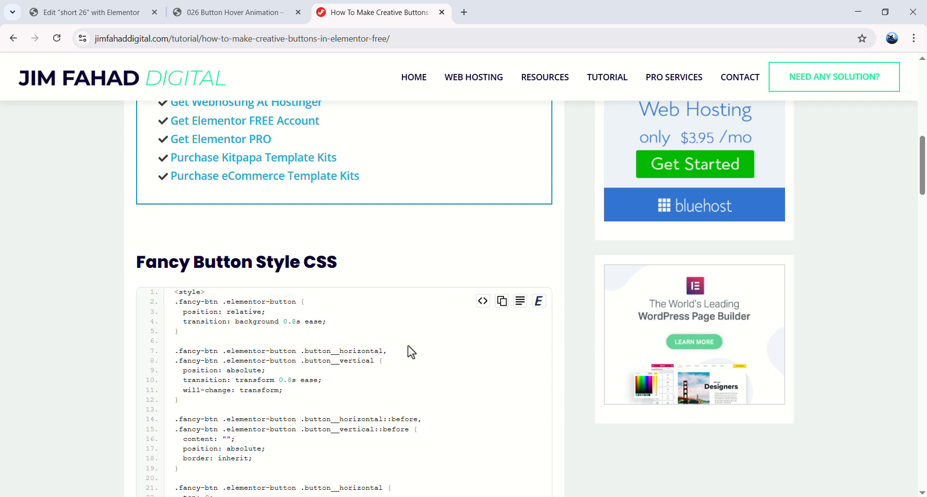
- Paste the copied Fancy Button Style CSS into the HTML widget's code in the Elementor editor
click(108, 8)
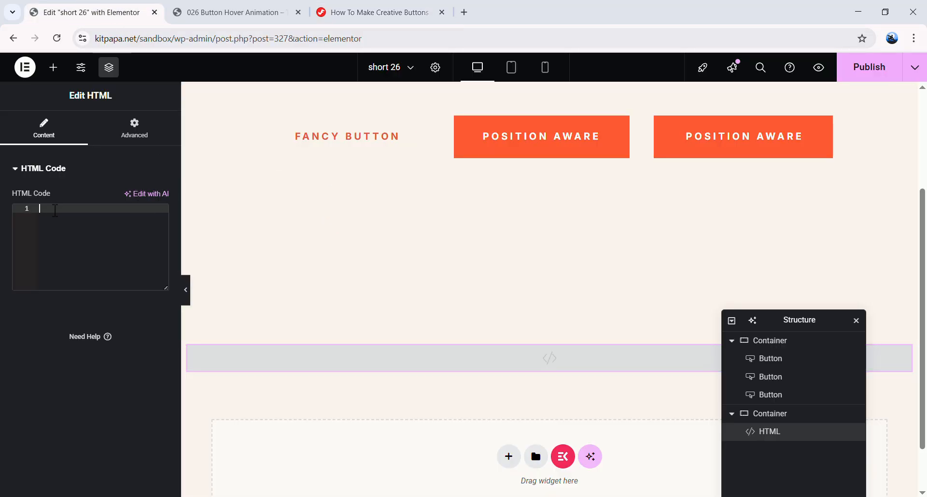
right_click(46, 211)
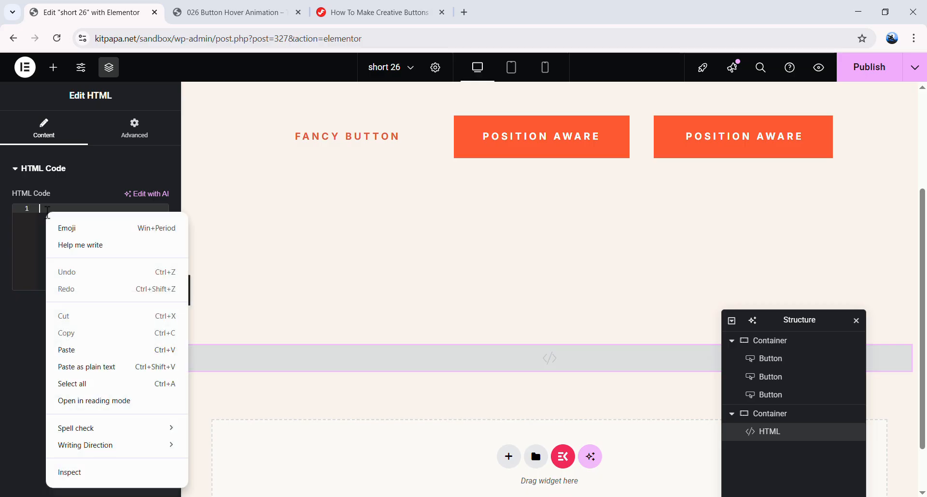
click(67, 350)
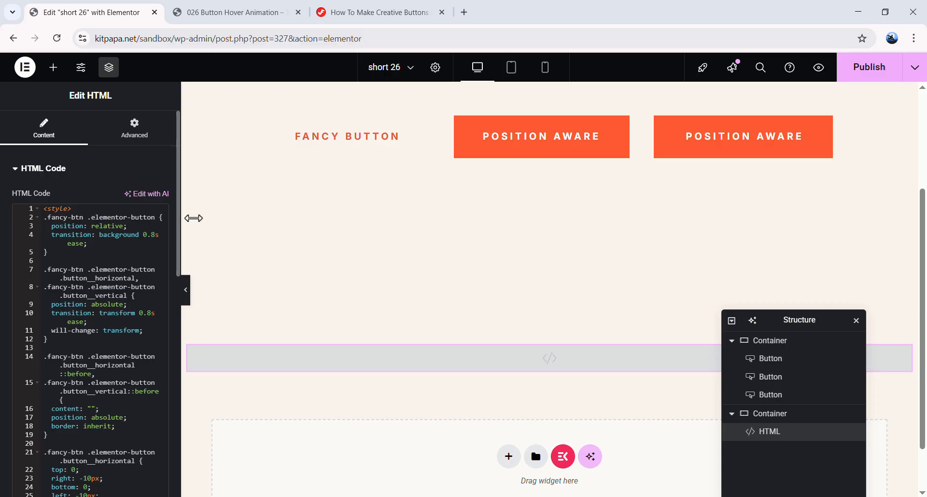
- Return to the tutorial article and copy the class name fancy-btn from the Fancy Button Style CSS Class section
click(379, 7)
scroll(259, 271, down, 14)
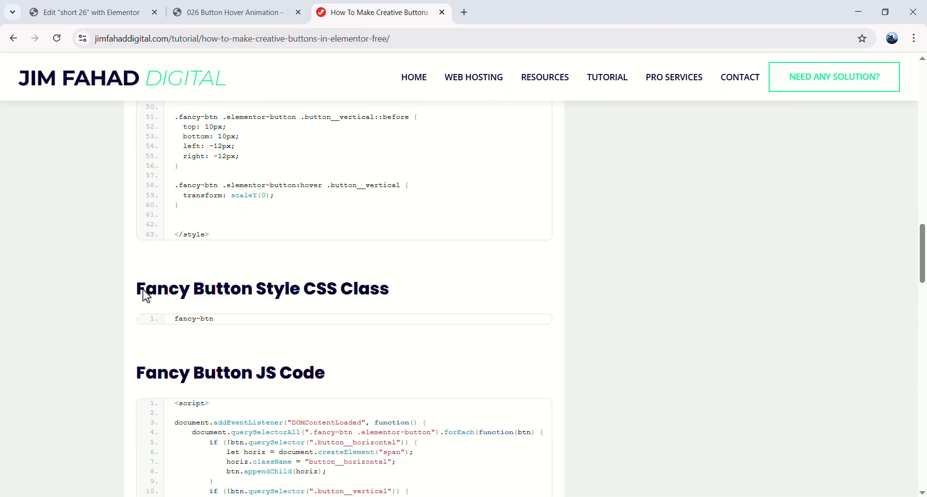
drag(143, 289, 250, 288)
double_click(342, 288)
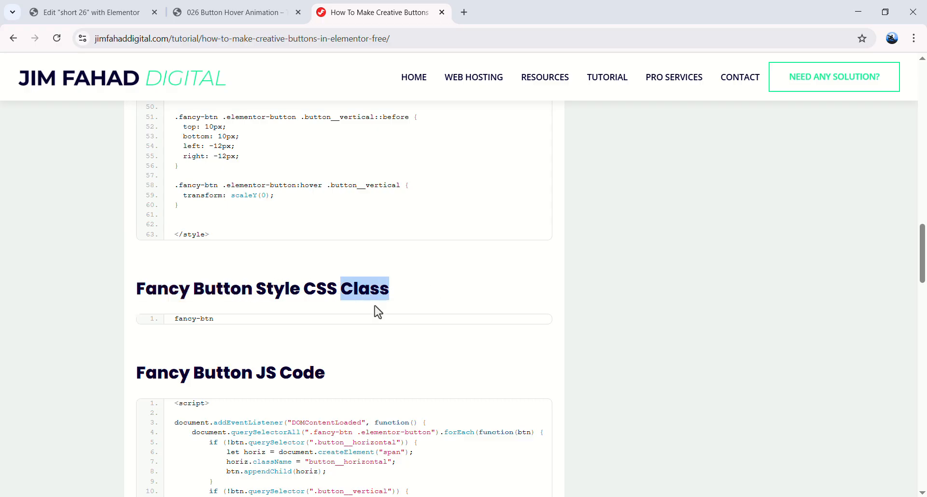
click(194, 319)
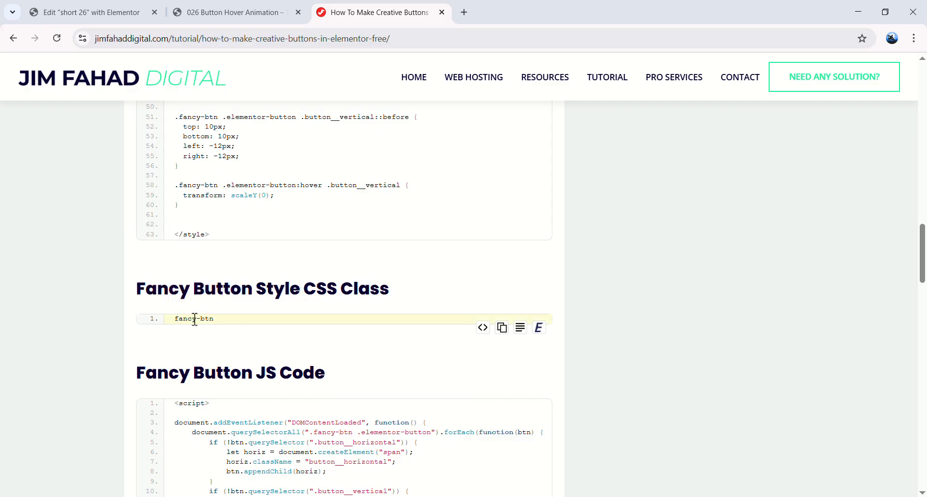
click(502, 327)
- Assign the CSS class fancy-btn to the Fancy Button widget in the Elementor editor
click(92, 12)
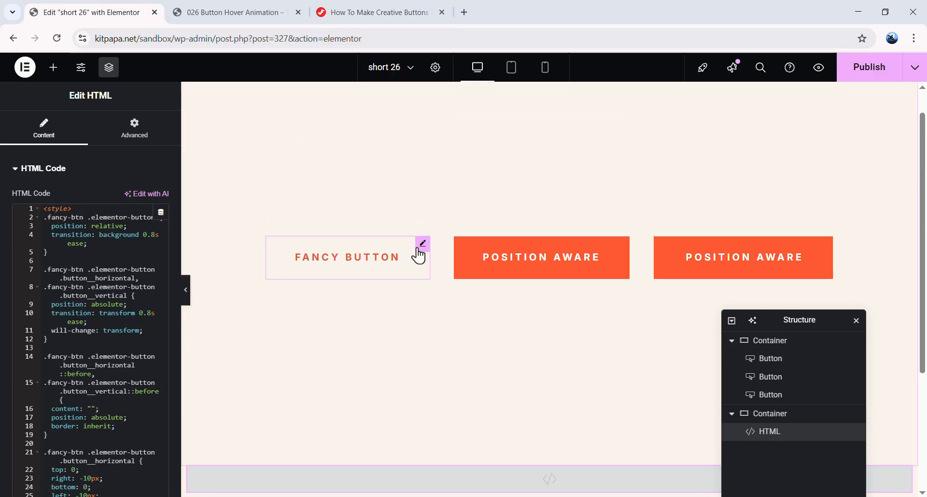
click(422, 244)
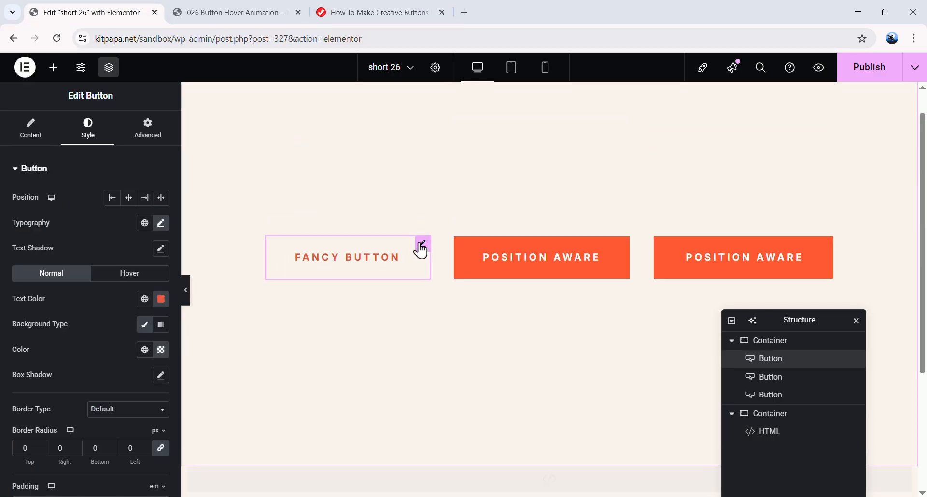
click(144, 140)
scroll(98, 242, down, 5)
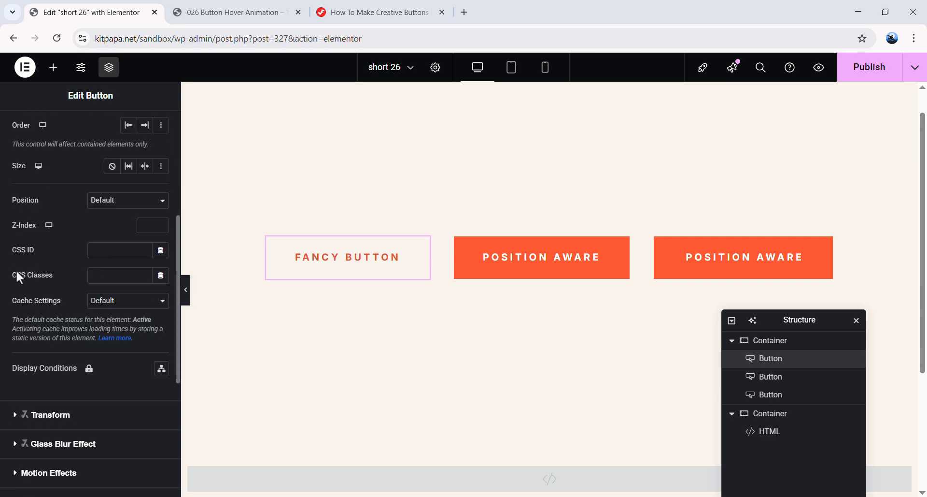
click(120, 276)
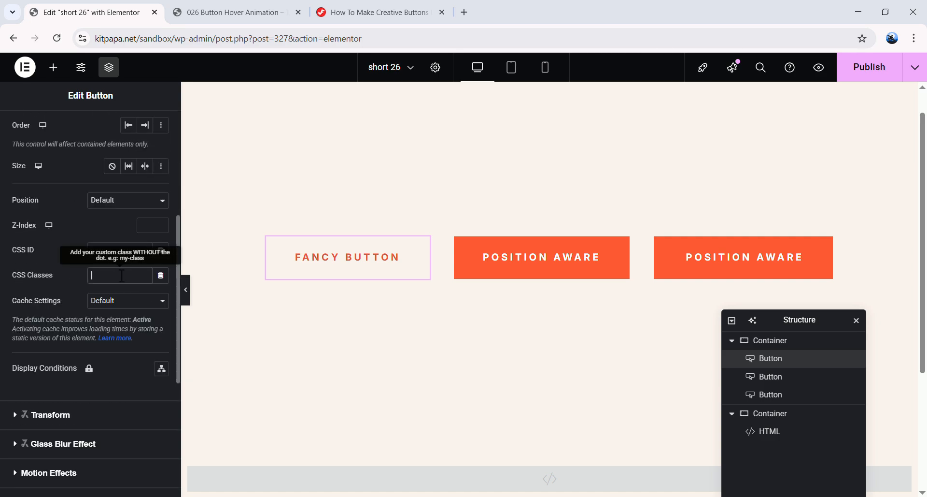
right_click(119, 275)
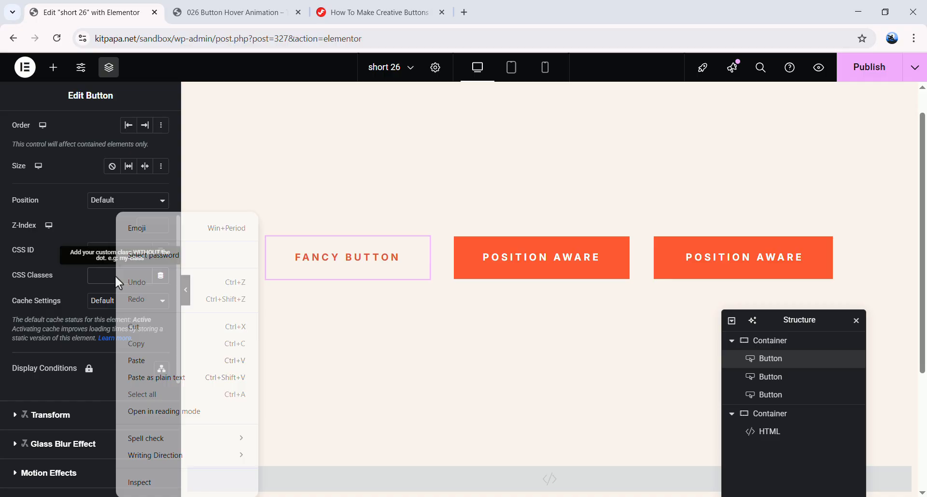
click(138, 358)
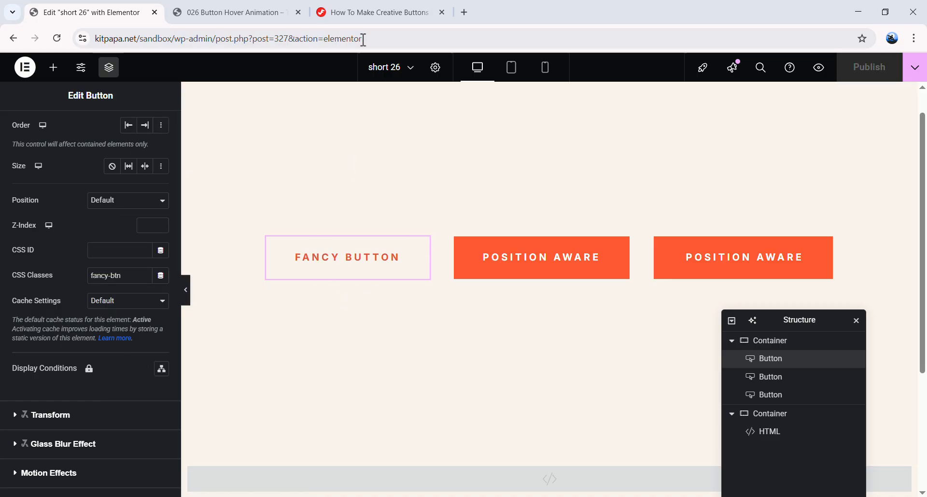
- Copy the whole Fancy Button JS Code block from the tutorial article
click(368, 13)
scroll(213, 247, down, 2)
scroll(213, 248, up, 5)
scroll(208, 248, down, 4)
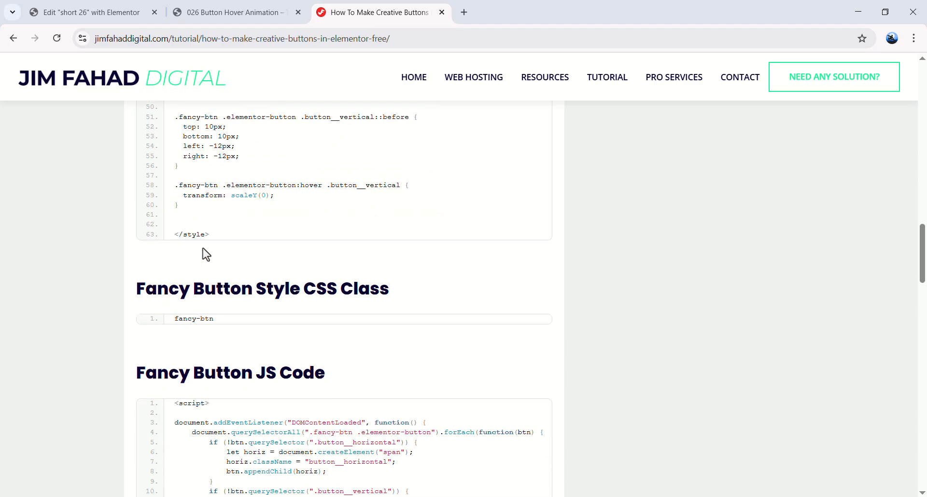
scroll(212, 254, down, 3)
drag(138, 253, 325, 257)
click(368, 268)
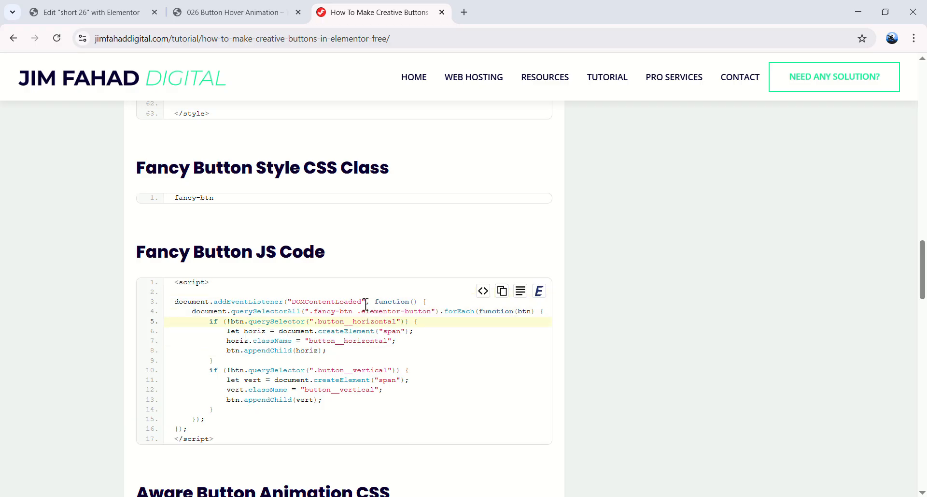
click(500, 291)
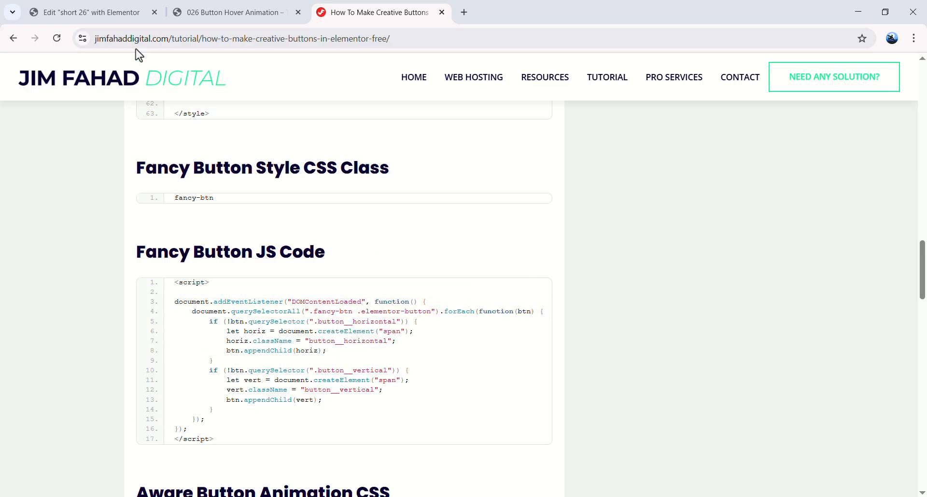
- Paste the copied script into the HTML widget below the closing style tag, leaving one blank line between them
click(121, 13)
scroll(309, 314, down, 3)
click(322, 364)
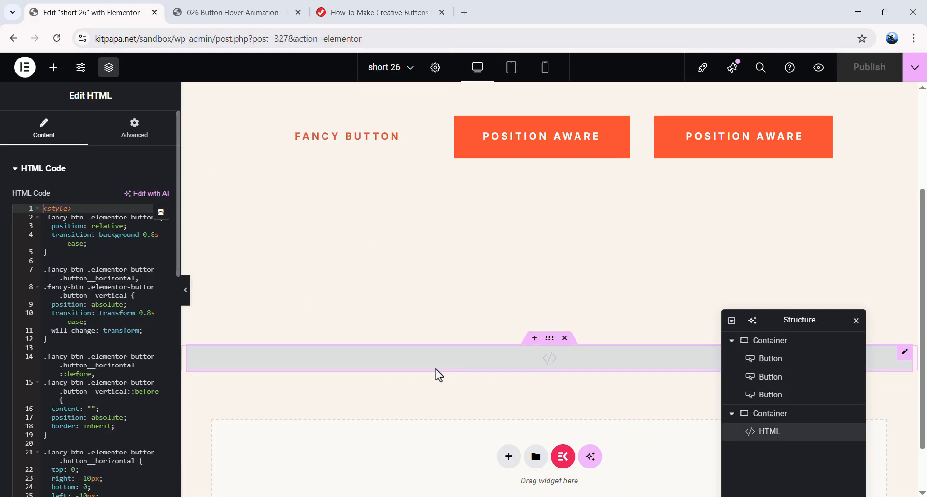
scroll(80, 369, down, 10)
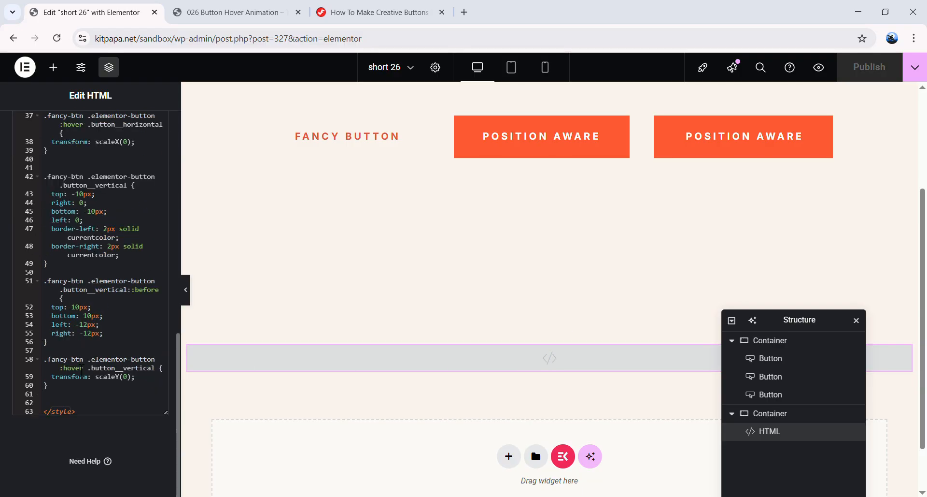
click(77, 412)
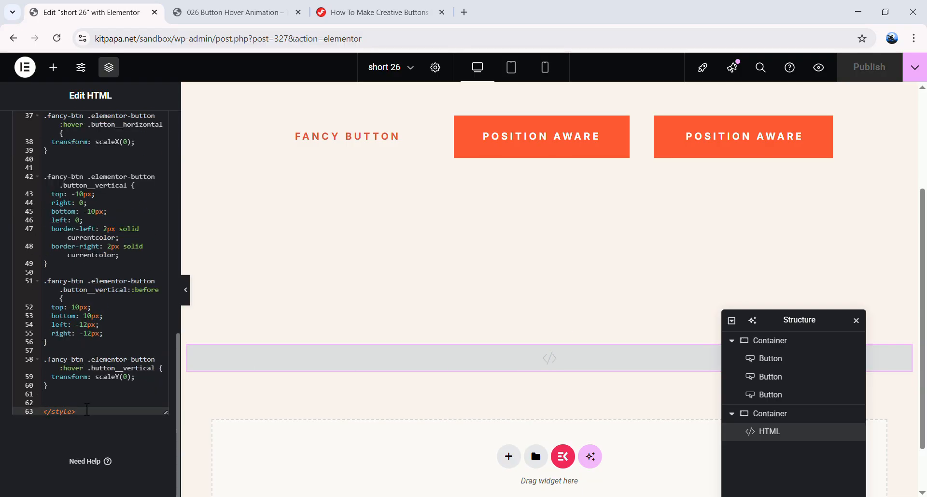
key(Return)
key(Return)
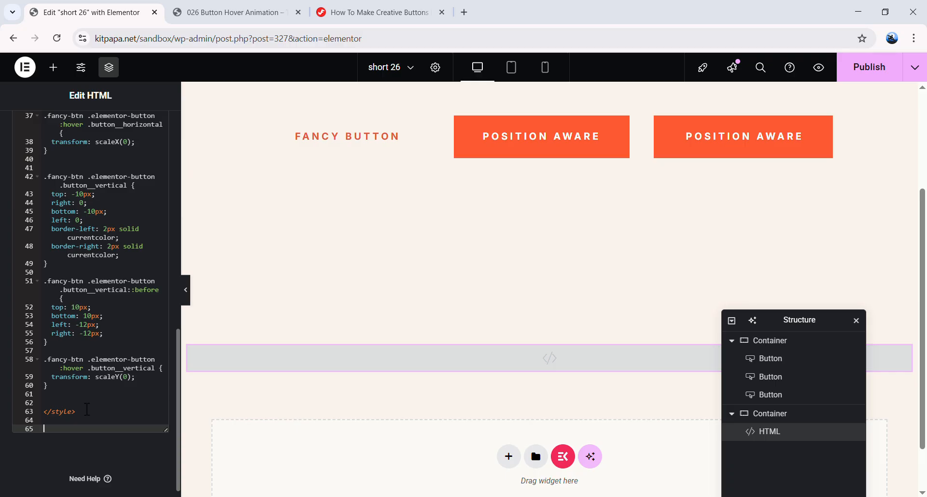
key(ctrl+v)
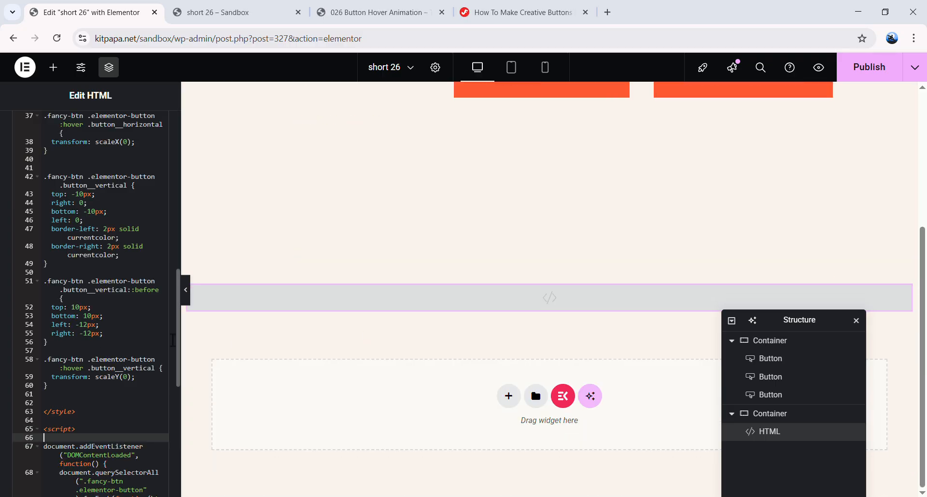
- Publish the page and check the Fancy Button's hover animation in the page preview
click(859, 75)
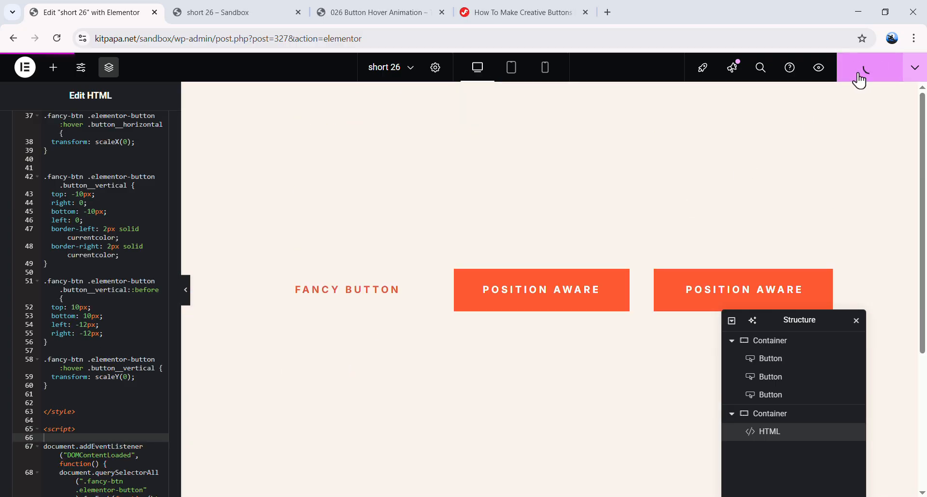
click(819, 67)
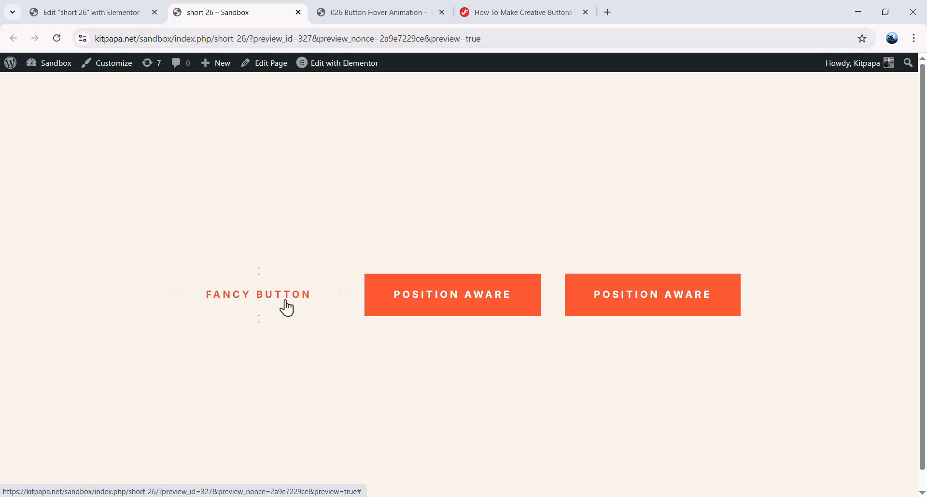
click(108, 18)
- Set the Fancy Button's border type to None
click(348, 298)
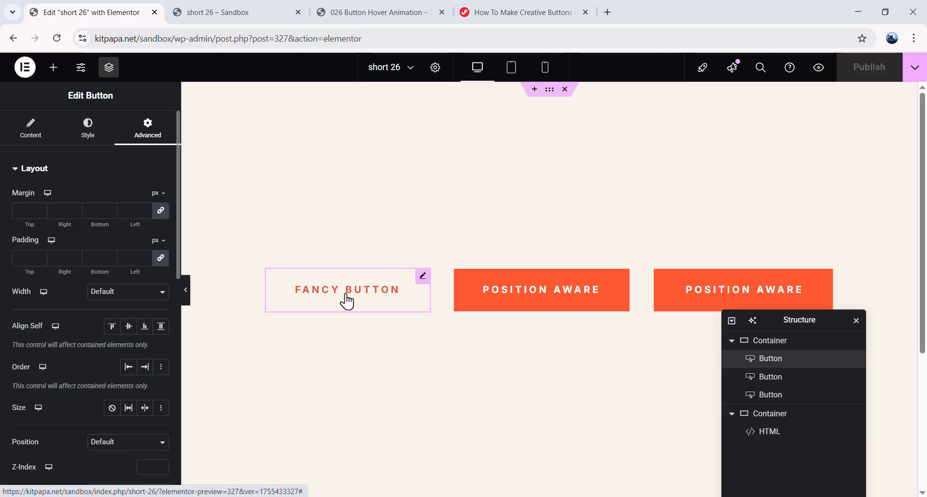
click(88, 136)
scroll(90, 290, down, 2)
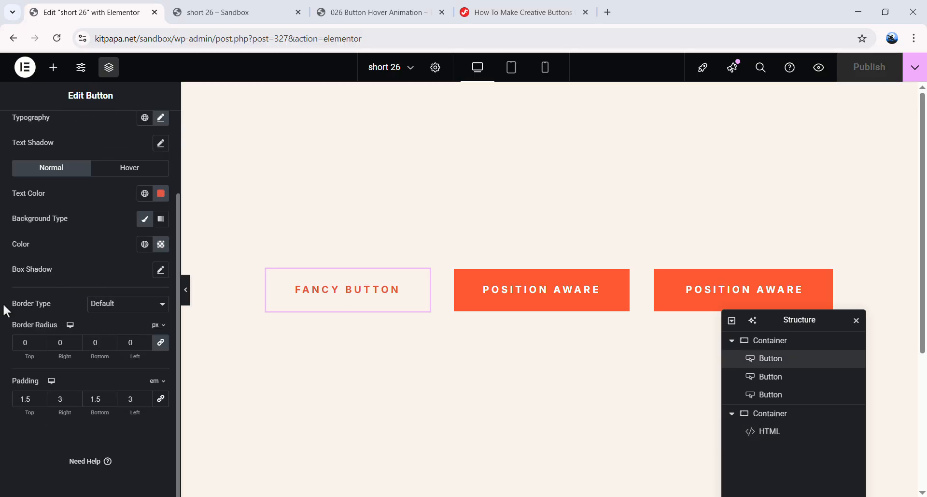
click(111, 314)
click(109, 332)
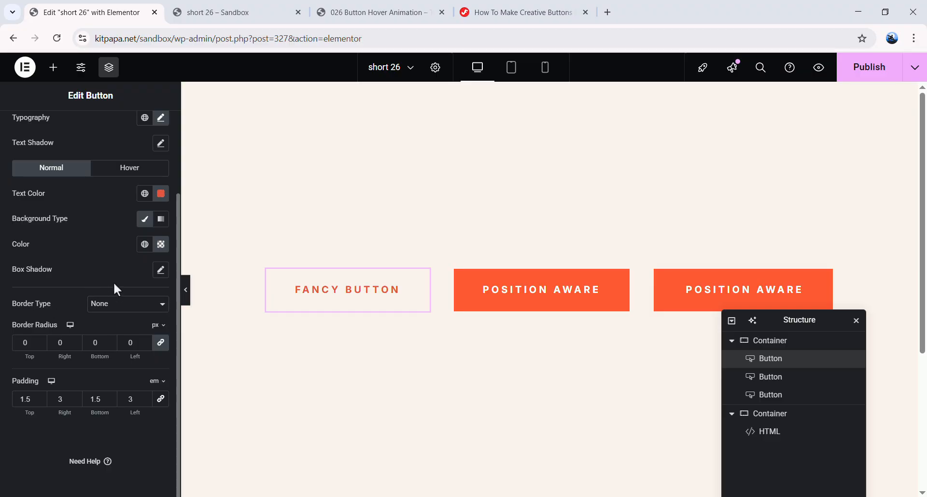
- Set the Fancy Button's hover background colour to the nearly transparent black #0000000F
click(125, 170)
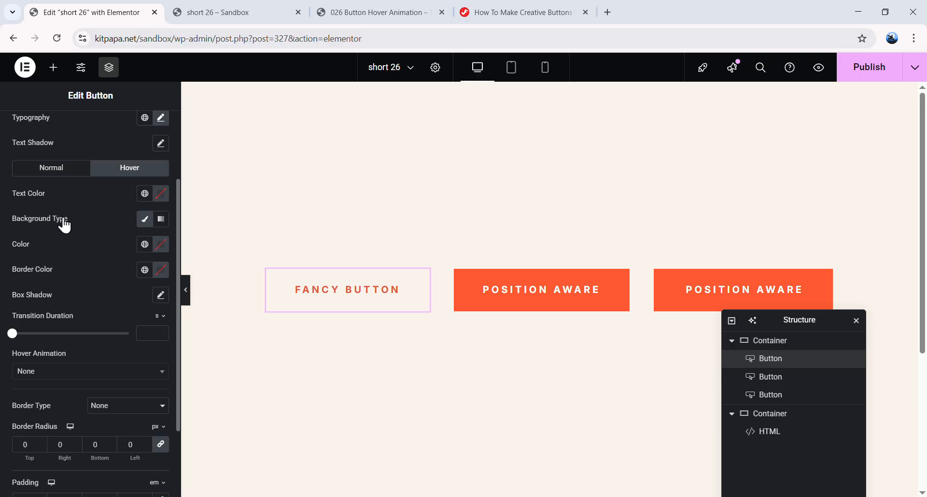
click(162, 250)
click(107, 298)
mouse_move(99, 301)
mouse_down()
mouse_move(155, 352)
mouse_move(223, 379)
mouse_move(225, 401)
mouse_move(98, 403)
mouse_up()
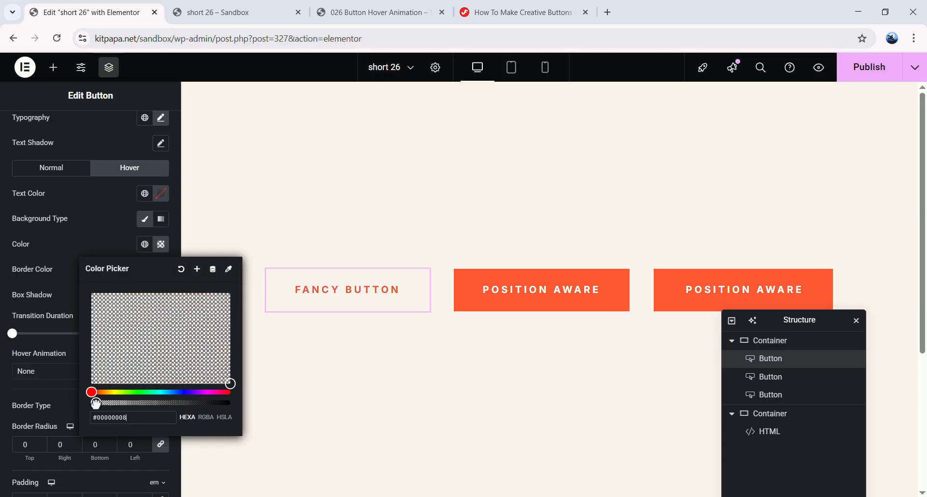
drag(97, 403, 97, 402)
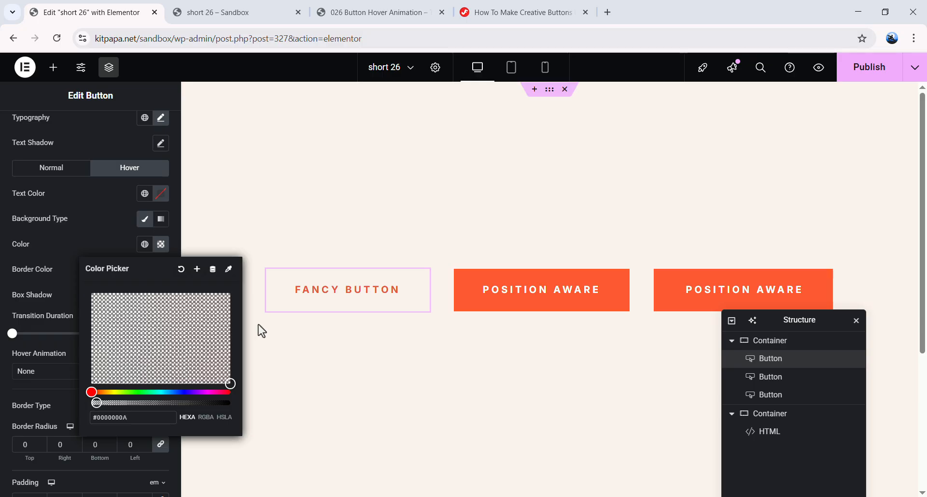
click(299, 298)
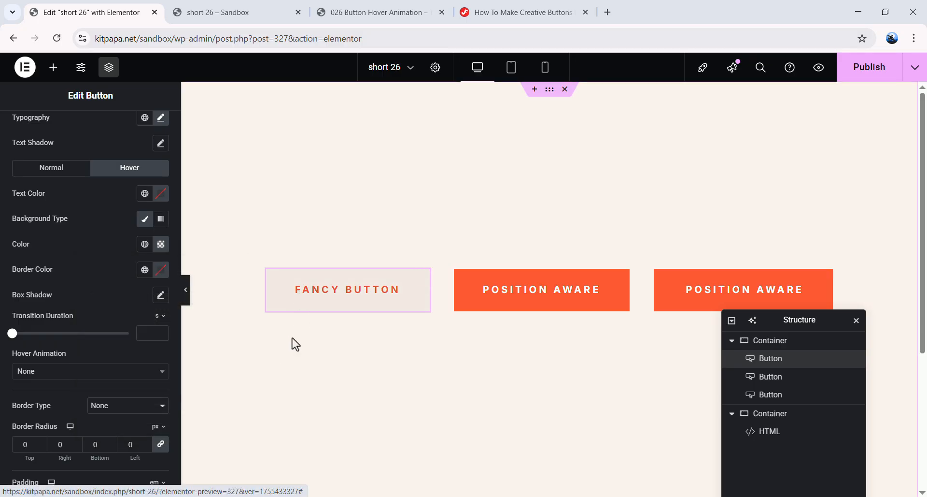
click(161, 244)
click(98, 402)
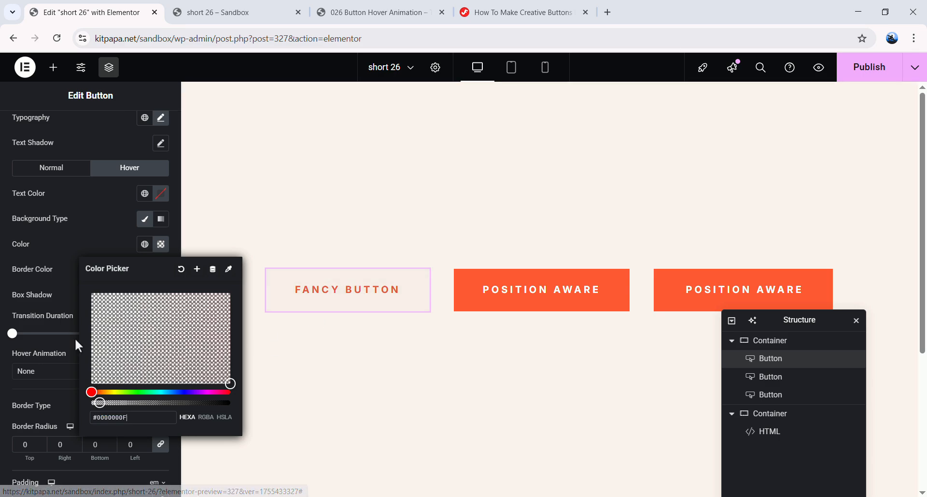
click(61, 290)
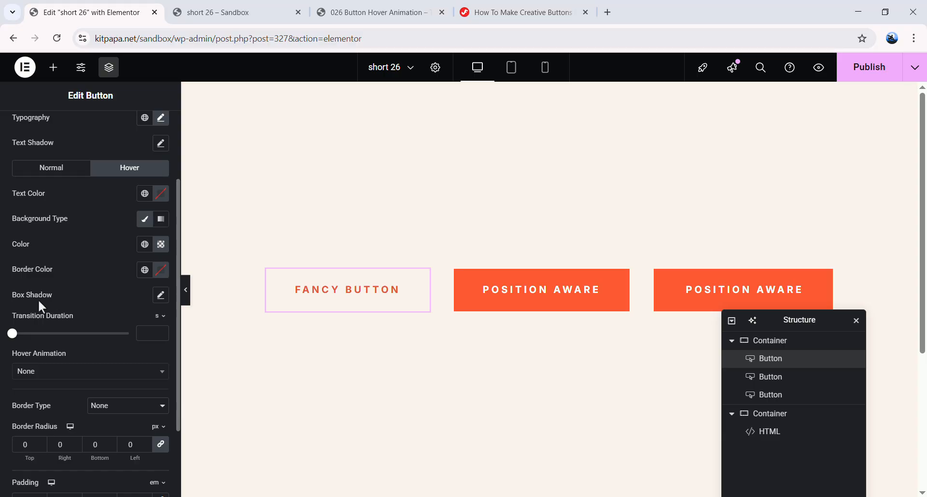
- Add a hover box shadow to the Fancy Button and set its colour to #e55743
click(161, 294)
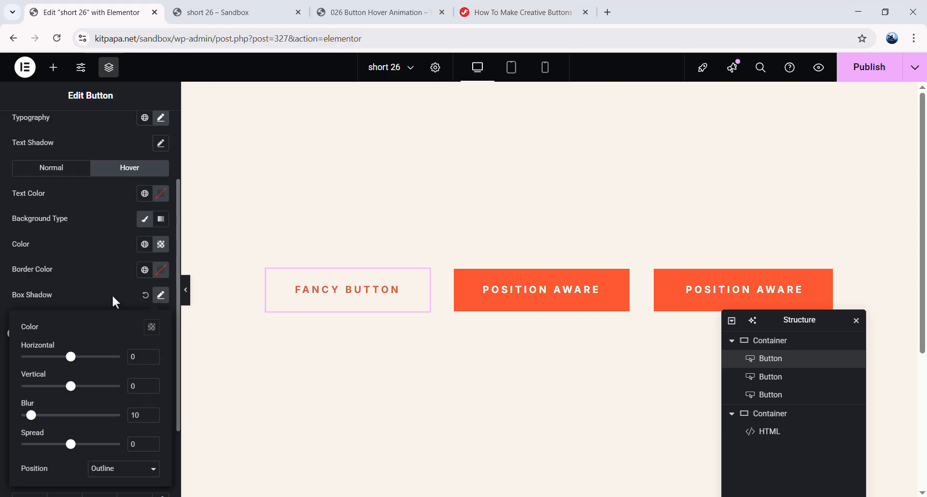
scroll(72, 285, down, 1)
click(146, 270)
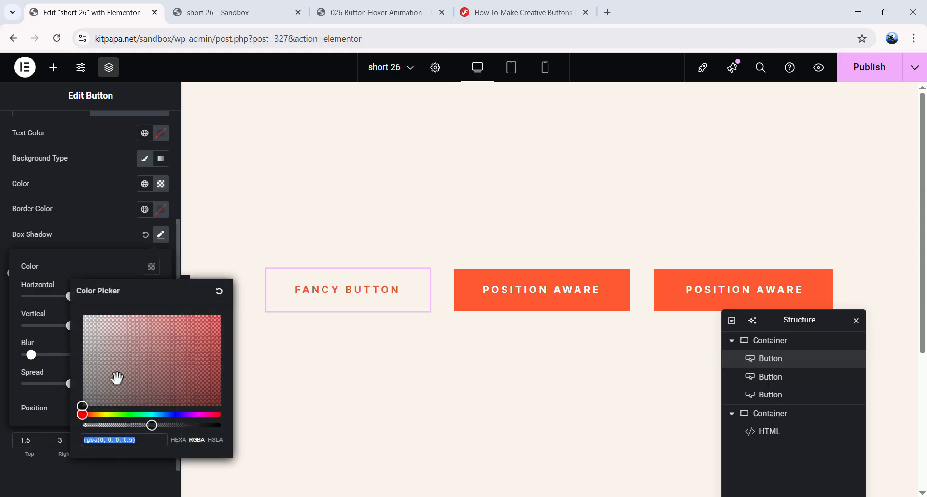
click(178, 440)
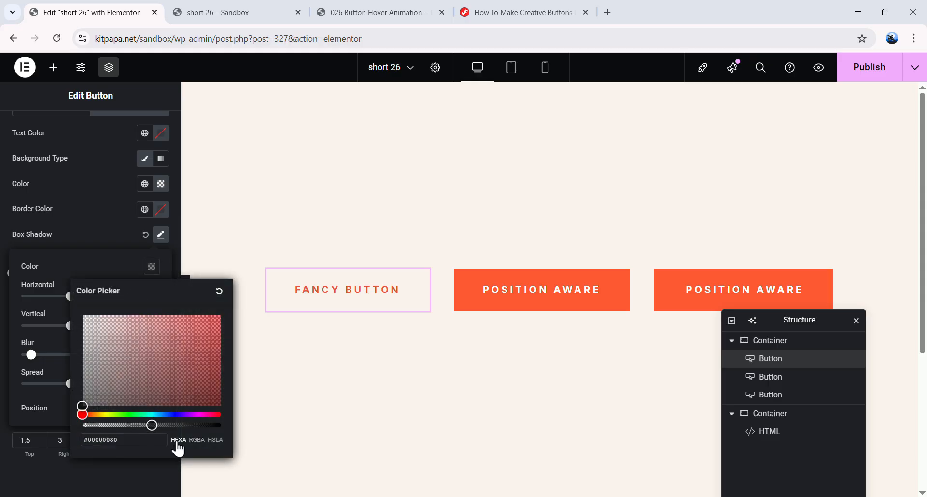
double_click(117, 441)
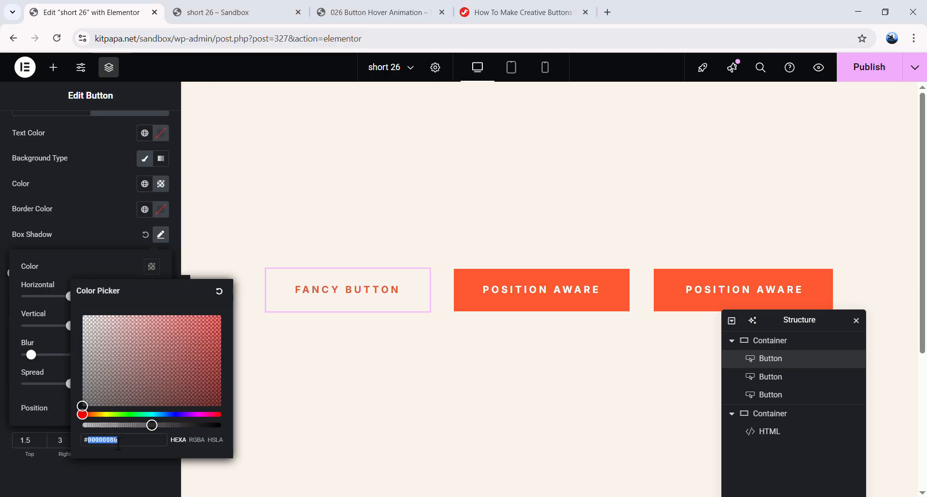
text(e55)
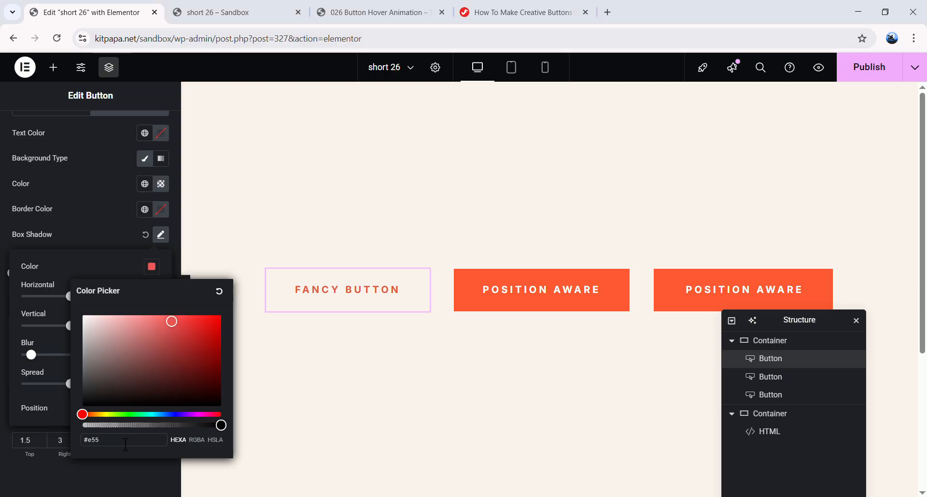
text(747)
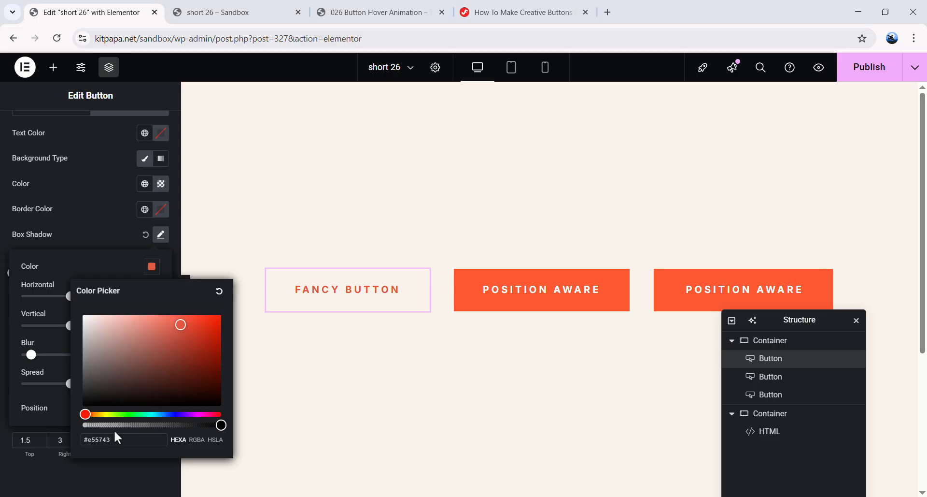
click(78, 271)
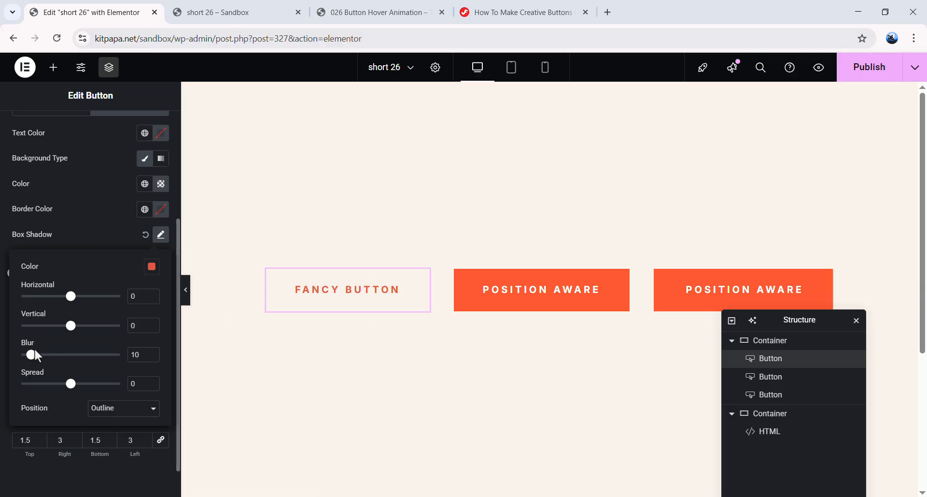
- Set the Fancy Button's hover box shadow blur to 0 and spread to 2
drag(31, 354, 22, 355)
drag(69, 387, 79, 384)
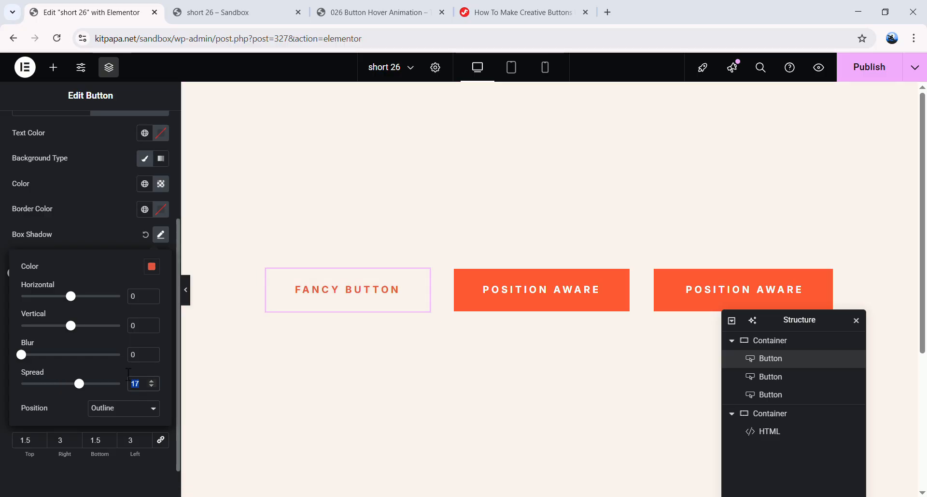
text(2)
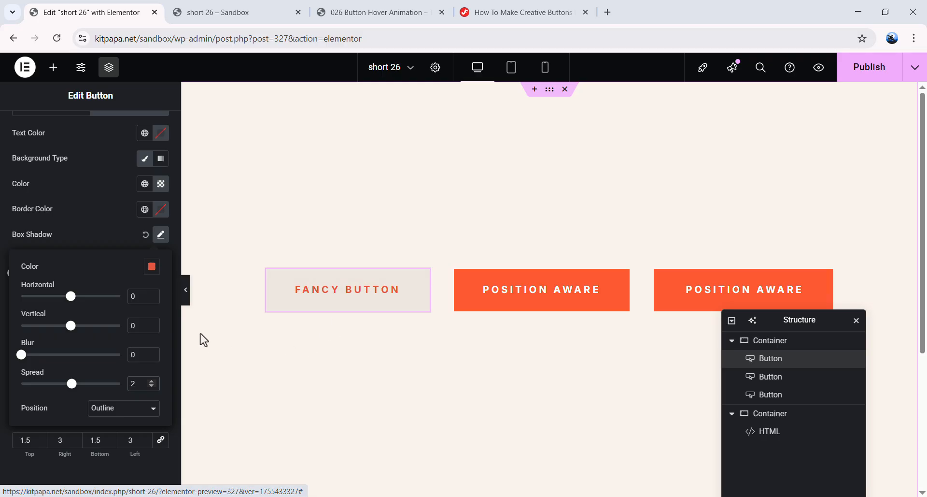
click(167, 240)
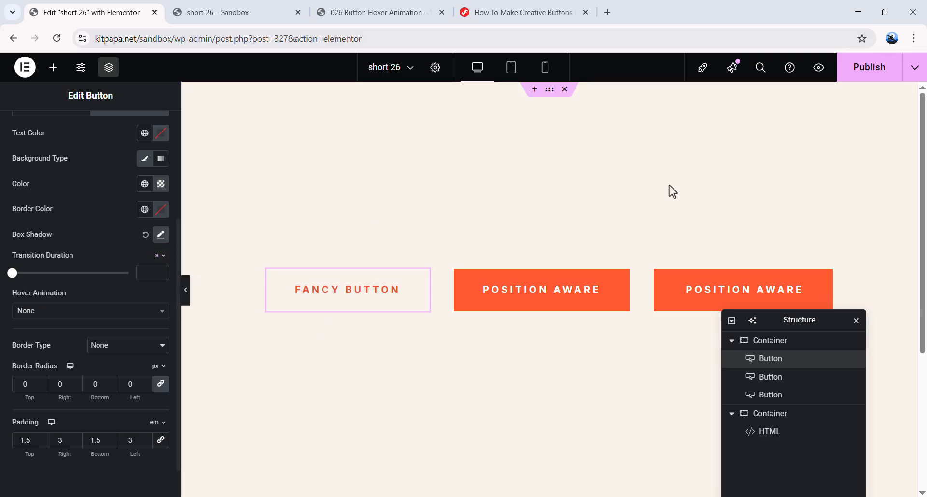
- Publish the page and check the Fancy Button's hover shadow in the page preview
click(859, 77)
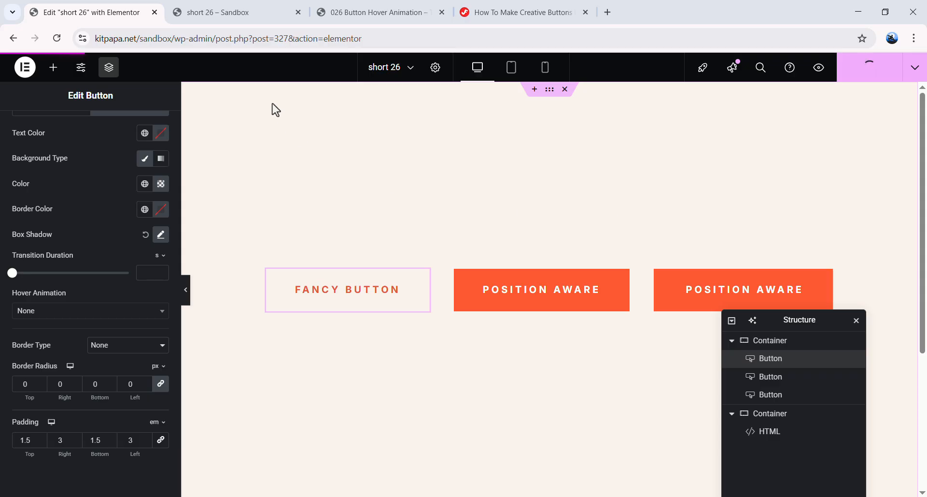
click(245, 16)
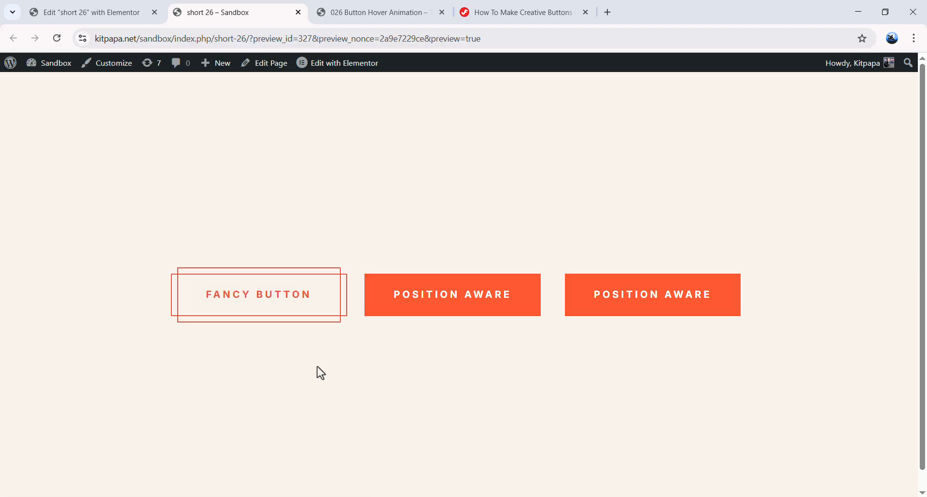
click(119, 17)
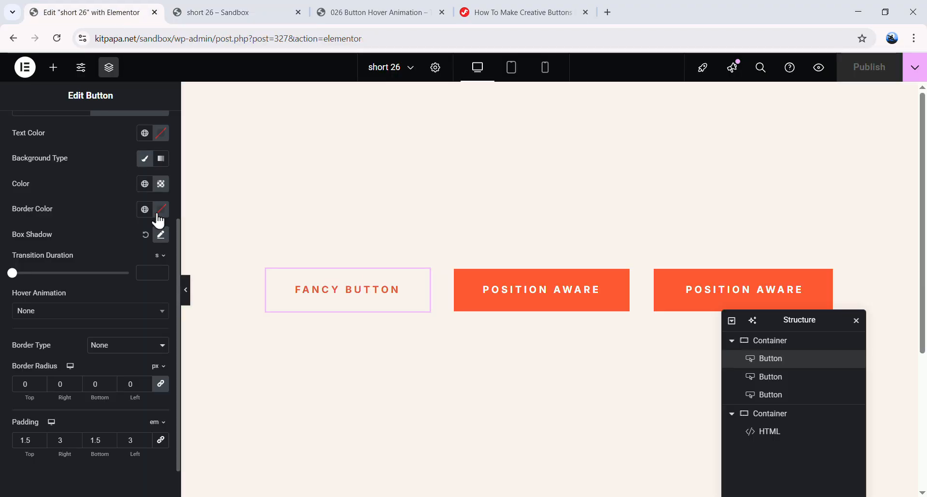
- Give the Fancy Button a normal-state red box shadow with blur 0, spread 2 and Inset position
scroll(59, 235, up, 1)
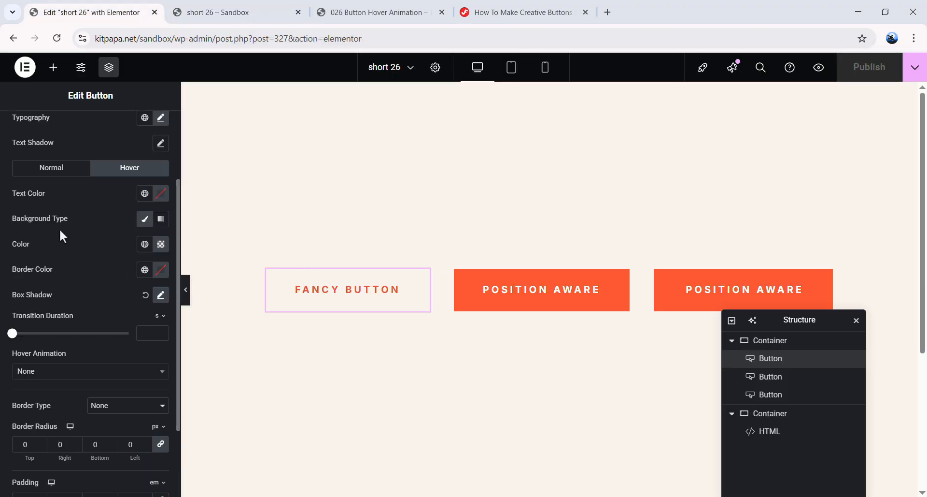
click(51, 170)
click(160, 269)
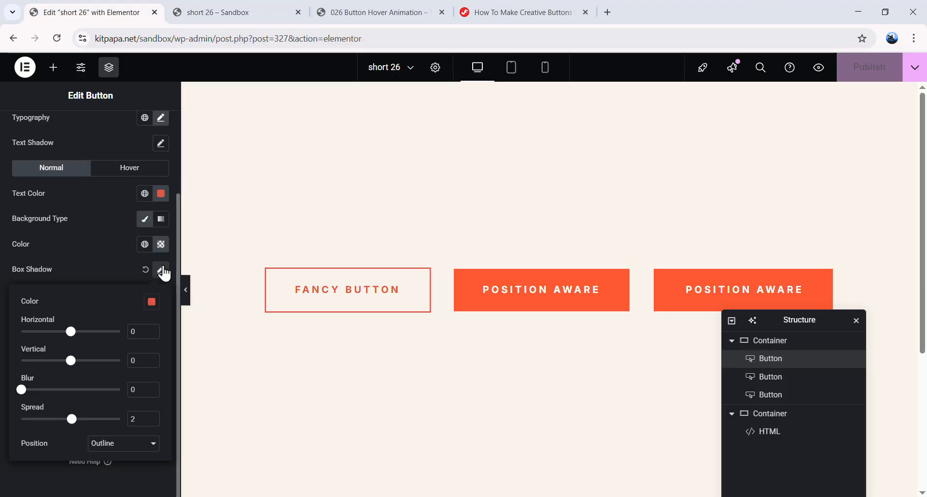
click(151, 304)
click(91, 312)
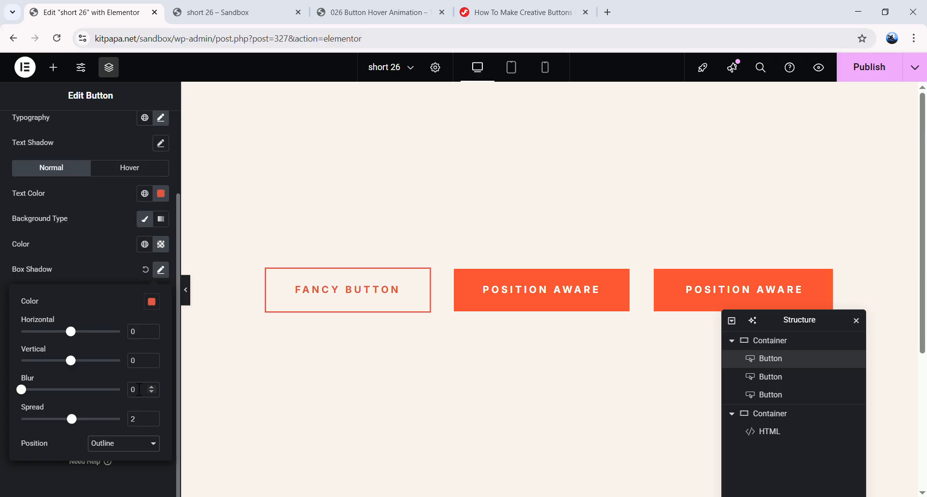
click(113, 444)
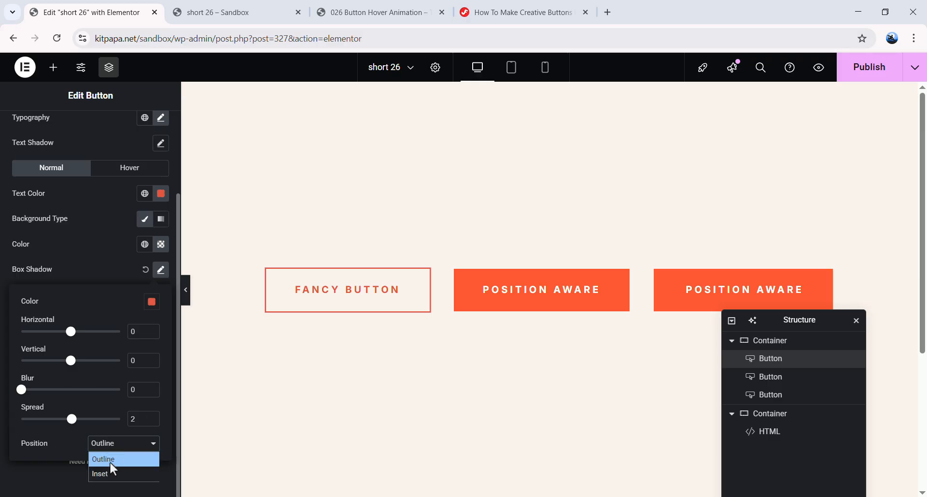
click(110, 469)
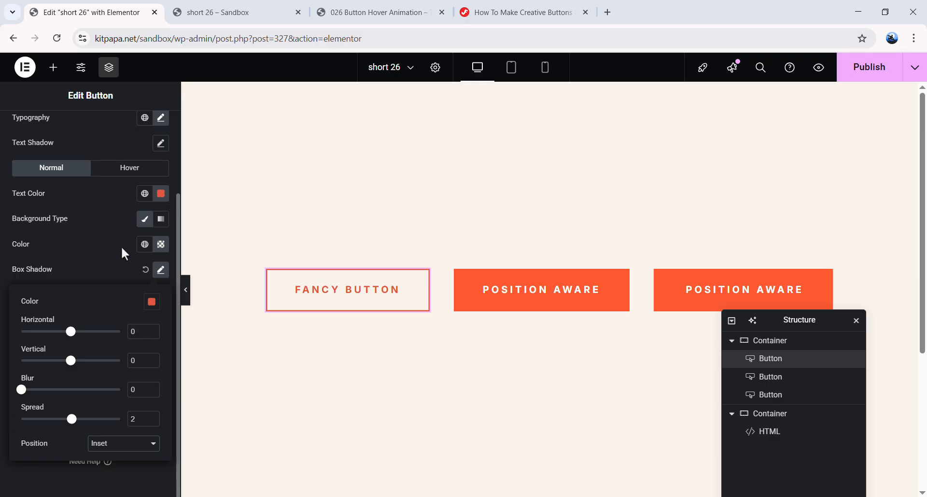
click(161, 270)
click(161, 270)
click(161, 270)
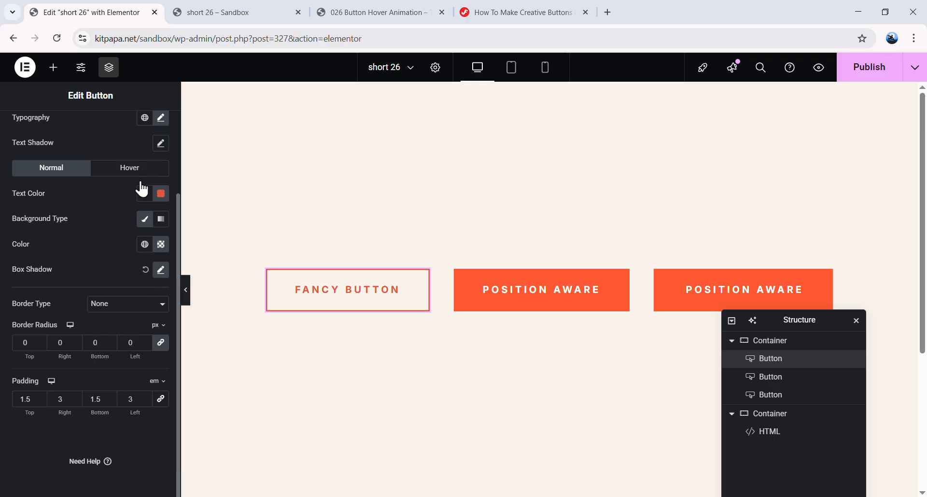
- Review the Fancy Button's hover box shadow settings
click(147, 172)
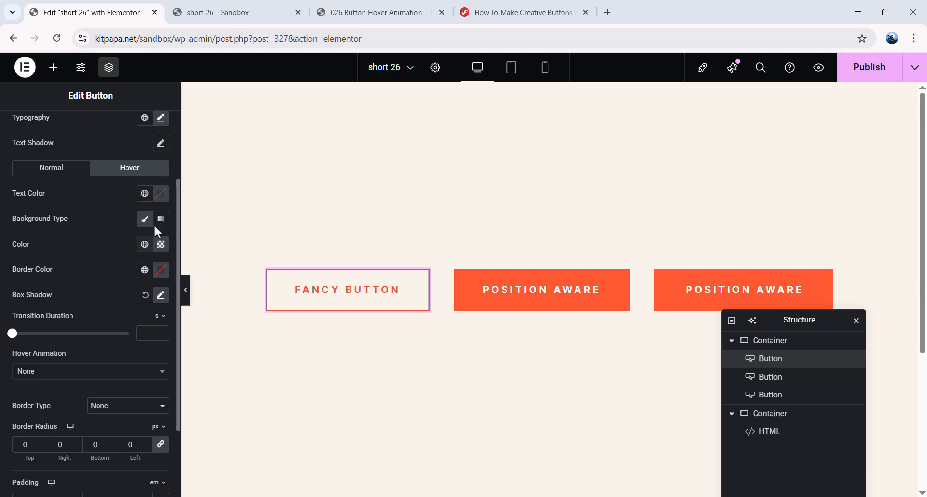
click(161, 295)
scroll(104, 371, down, 2)
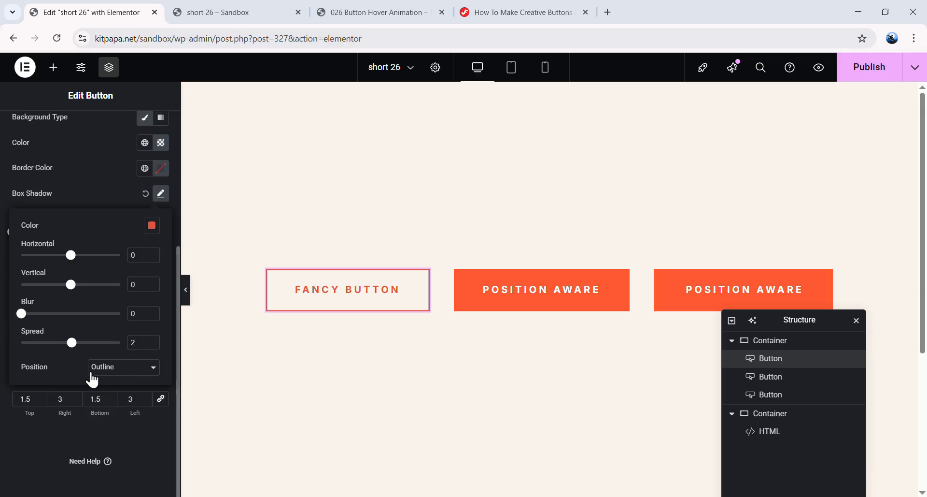
click(160, 193)
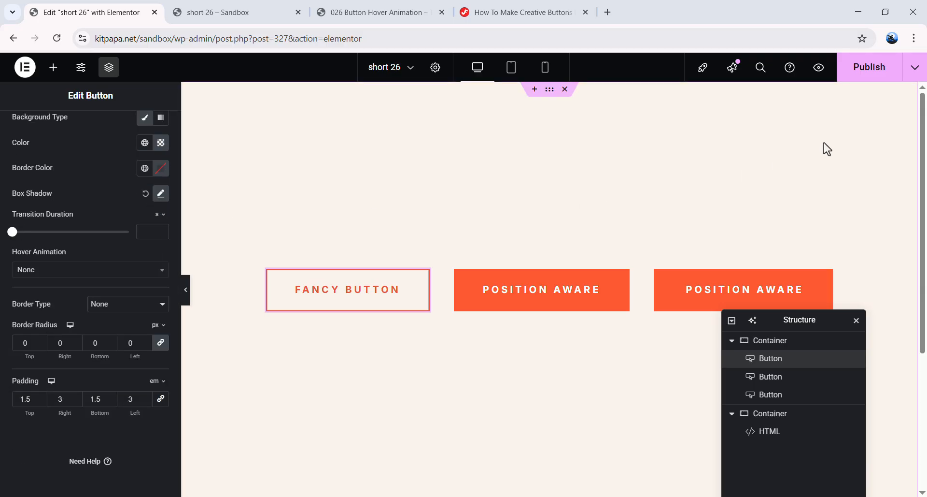
- Publish the page and check the Fancy Button's inset outline in the page preview
click(868, 70)
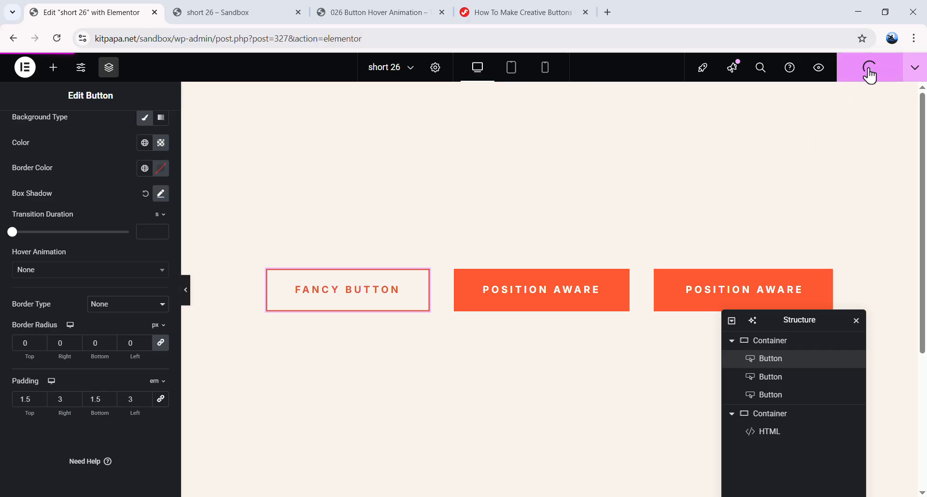
click(242, 12)
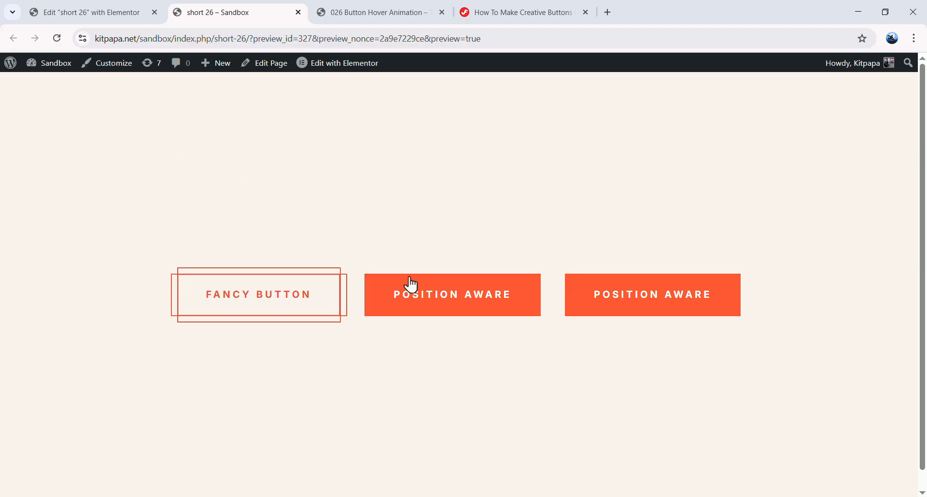
key(ctrl+shift+Tab)
- Copy the Aware Button Animation CSS from the tutorial page
click(524, 292)
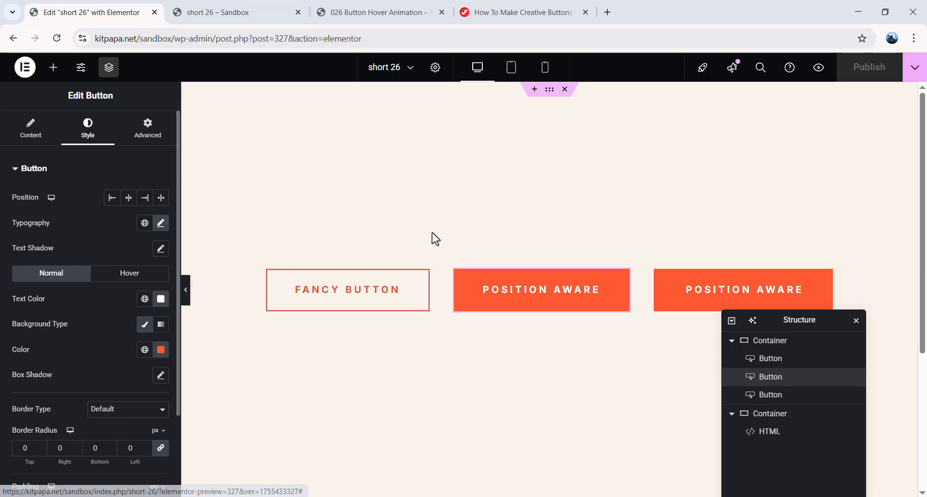
click(504, 15)
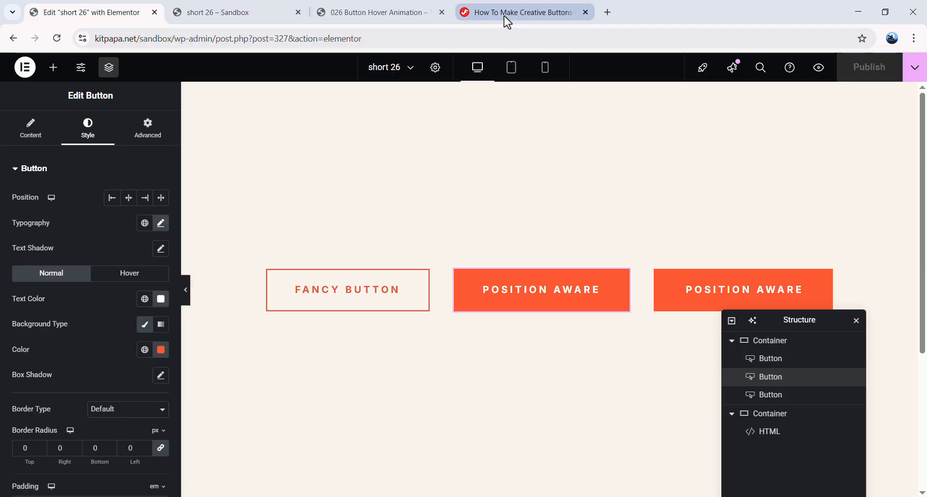
scroll(313, 257, down, 6)
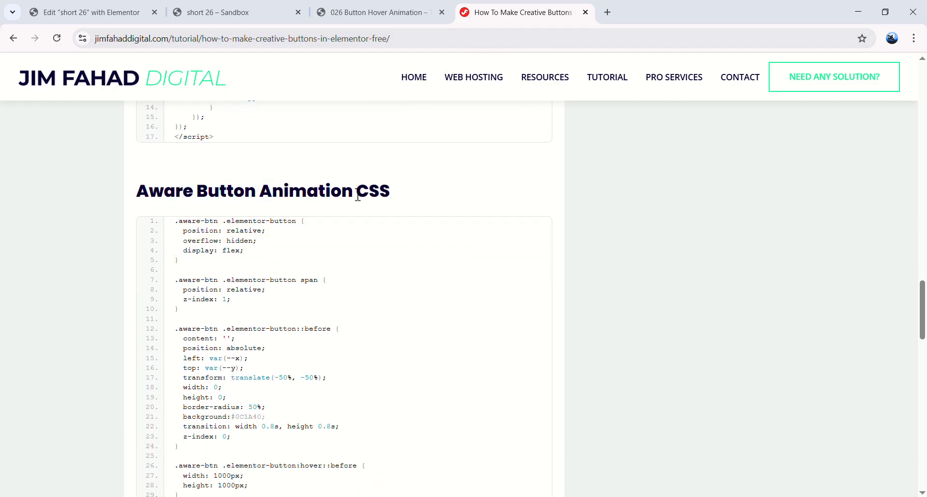
scroll(317, 233, down, 2)
scroll(317, 233, up, 1)
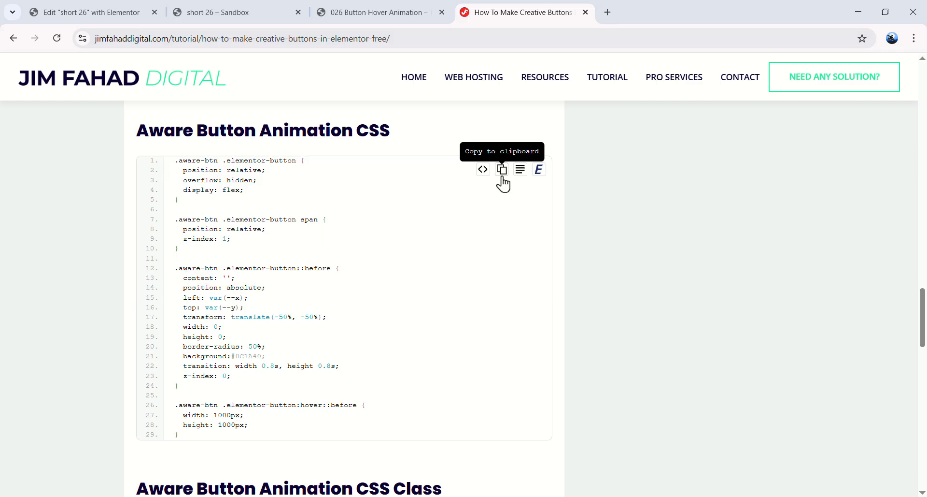
- Paste the copied Aware Button CSS into the HTML widget, below the Fancy Button rules and above the closing style tag
click(130, 14)
scroll(296, 346, down, 4)
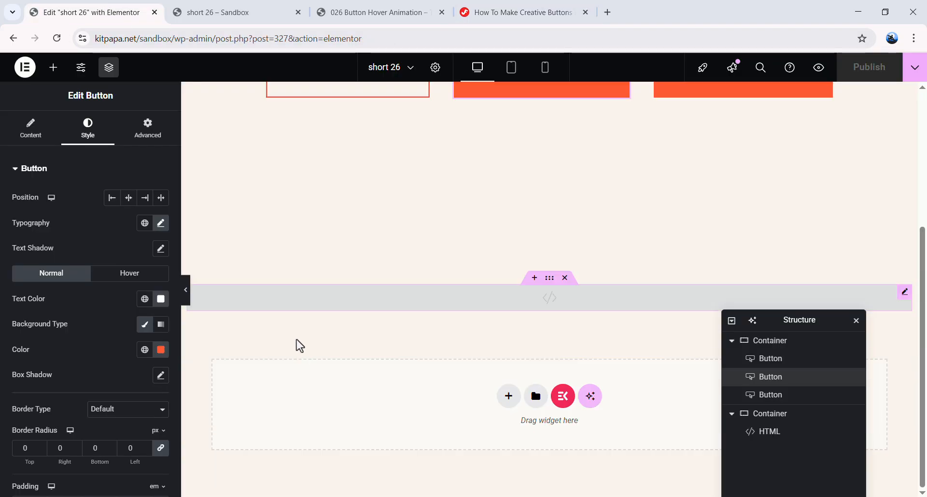
click(300, 303)
scroll(134, 338, down, 10)
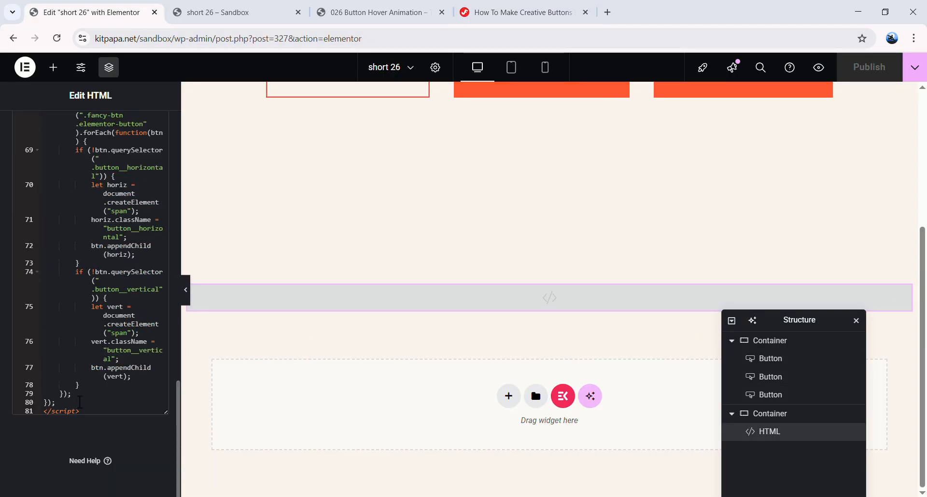
scroll(96, 382, up, 6)
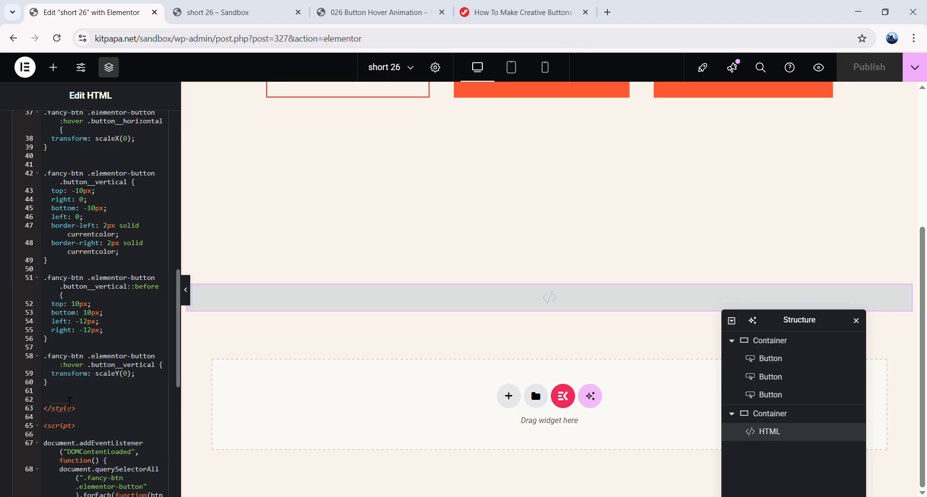
click(66, 408)
click(60, 397)
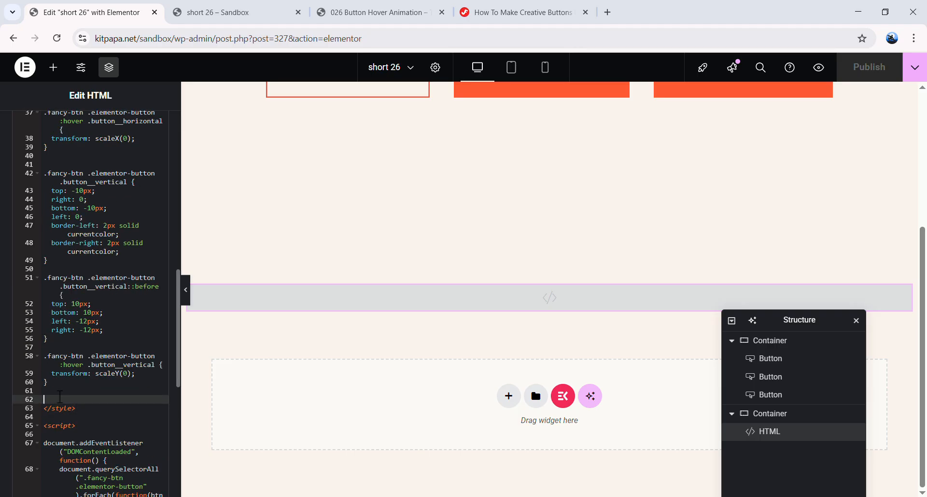
key(Return)
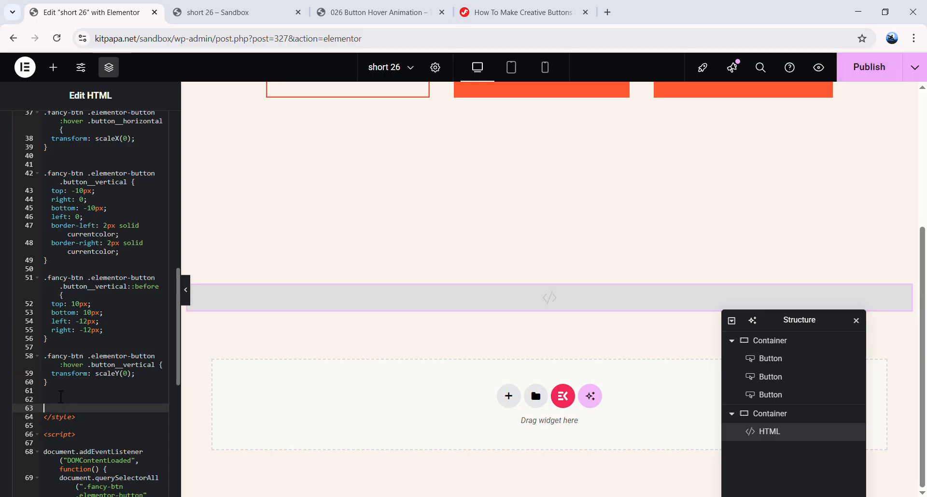
key(ctrl+v)
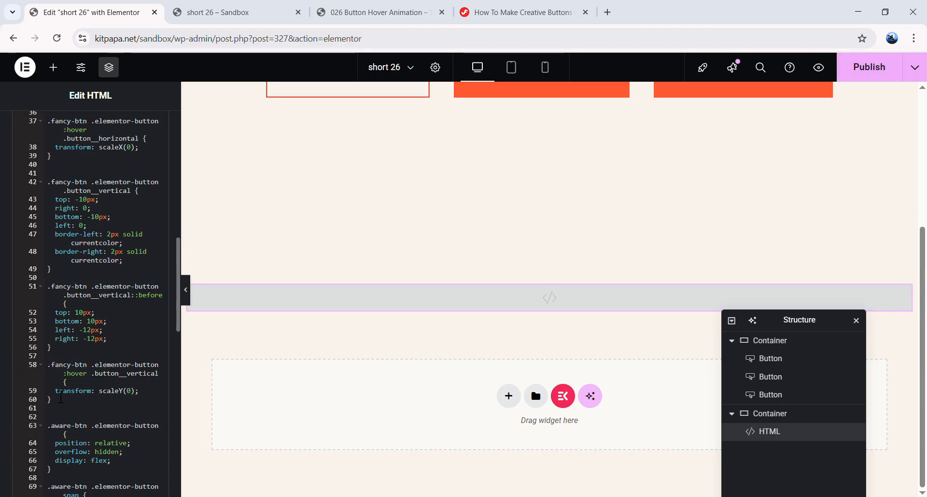
- Copy the CSS class name aware-btn from the tutorial page
click(522, 12)
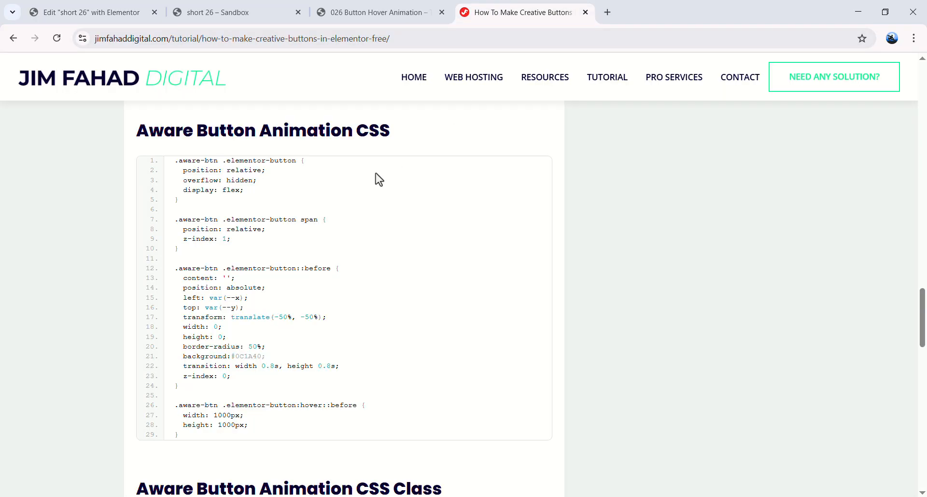
scroll(376, 173, down, 4)
drag(224, 337, 190, 337)
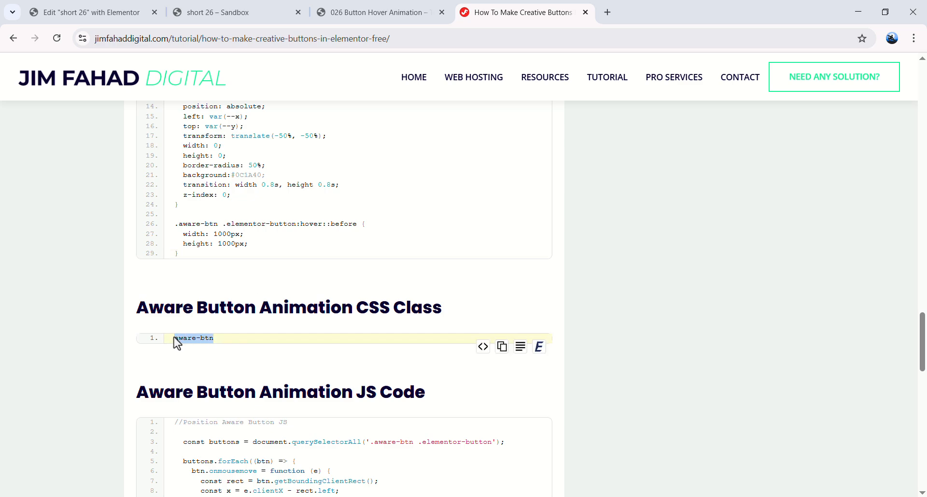
- Assign the CSS class aware-btn to the middle Position Aware button in the Elementor editor
click(97, 11)
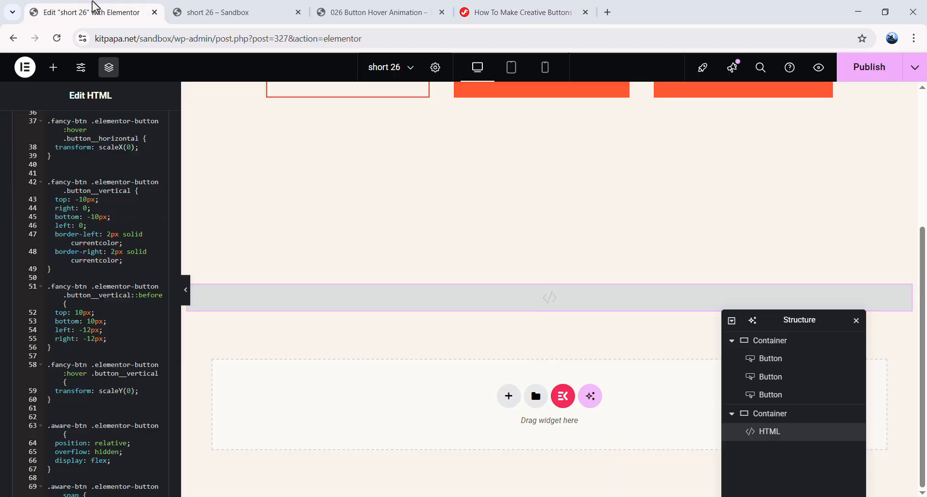
click(562, 267)
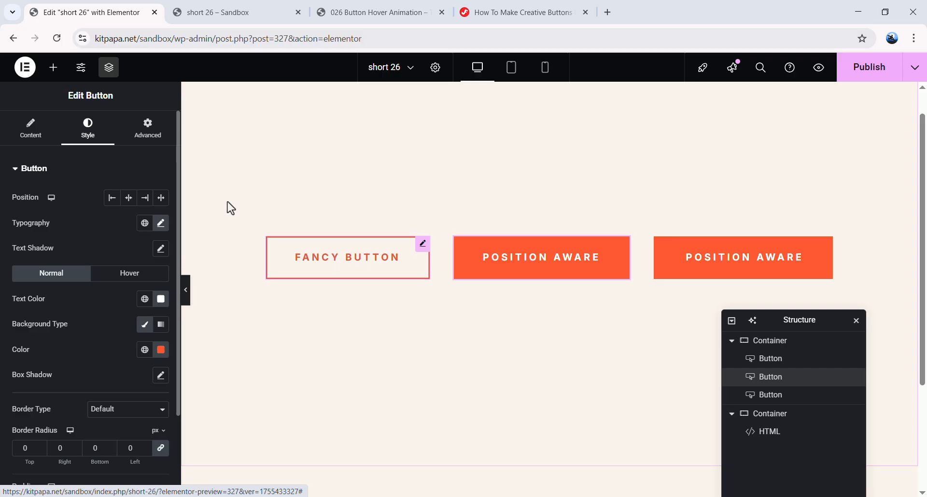
click(145, 127)
scroll(128, 235, down, 4)
scroll(115, 270, down, 1)
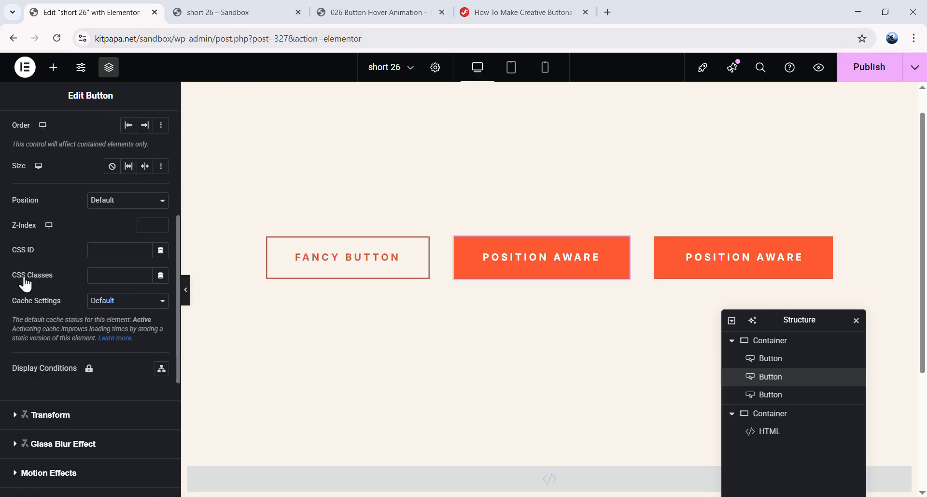
click(116, 277)
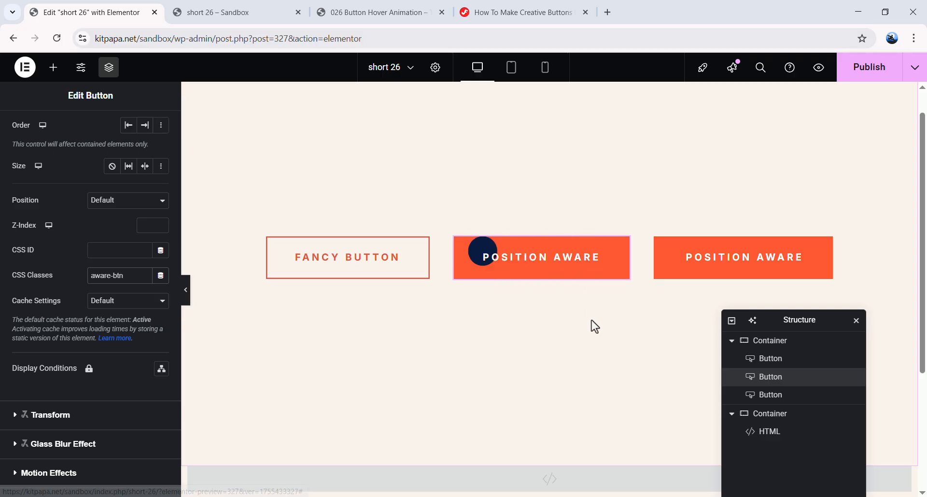
- Copy the Aware Button Animation JS code from the tutorial page
click(512, 13)
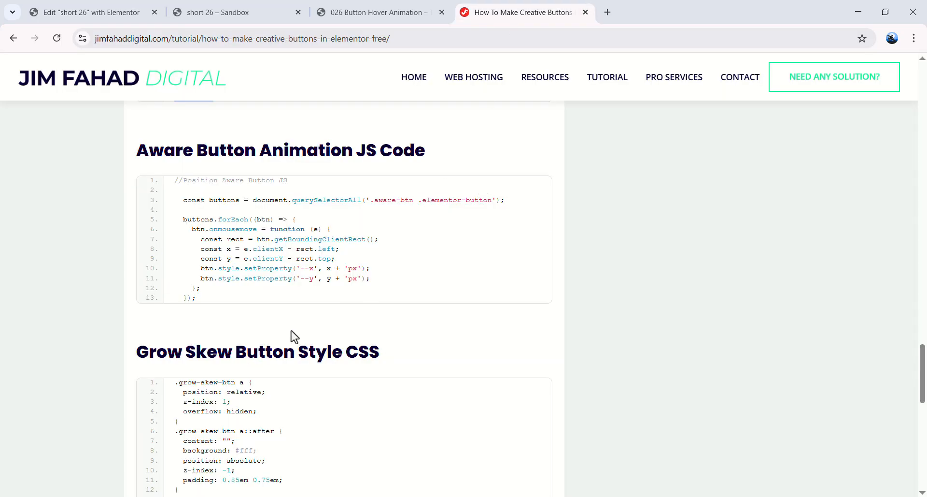
scroll(311, 298, up, 2)
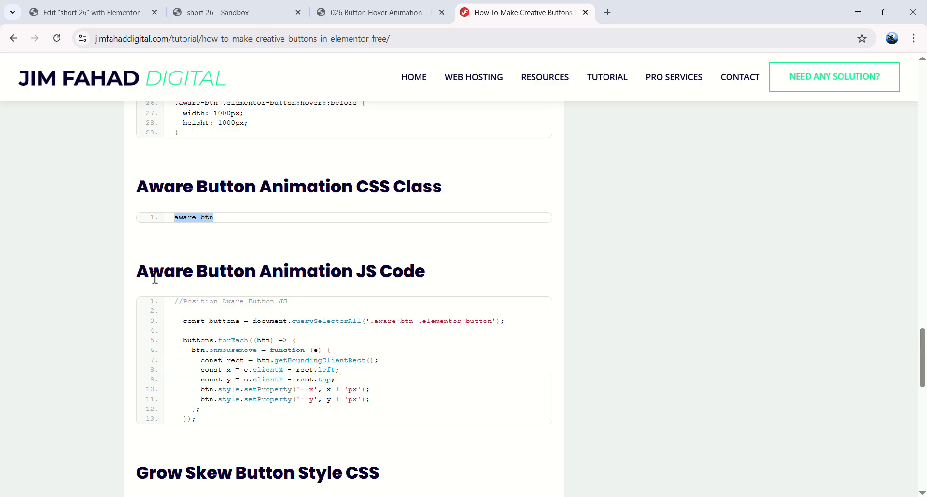
drag(138, 273, 273, 271)
click(376, 270)
drag(356, 270, 431, 273)
click(499, 308)
- Paste the copied Position Aware JS into the HTML widget, below the Fancy Button script and above the closing script tag
click(85, 12)
scroll(290, 338, down, 3)
click(321, 308)
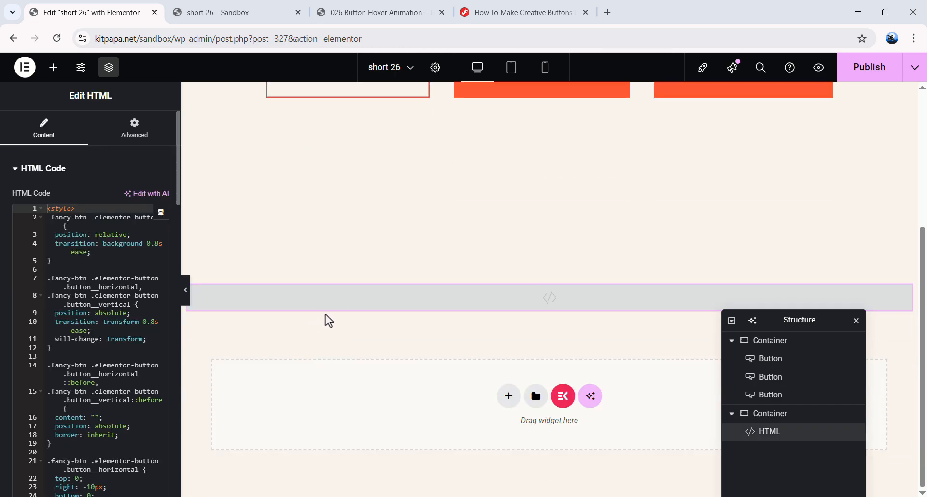
scroll(101, 382, down, 4)
scroll(101, 387, down, 10)
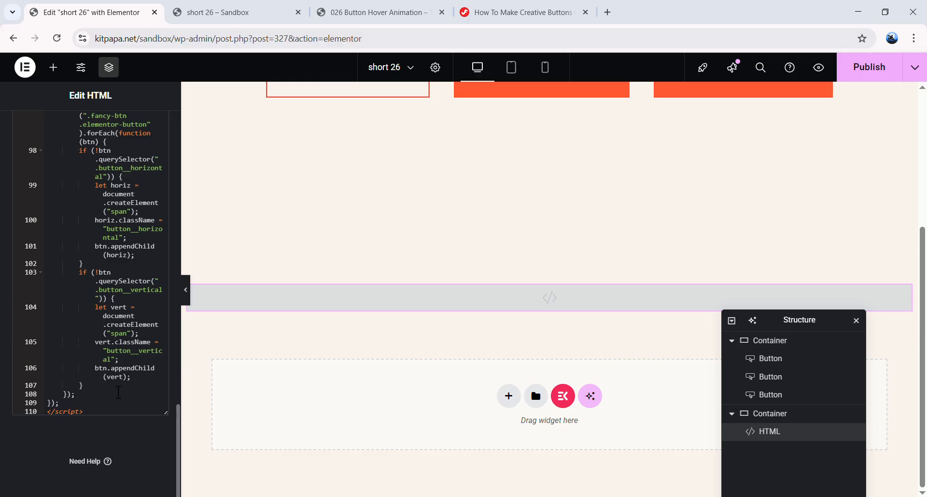
click(75, 411)
click(80, 403)
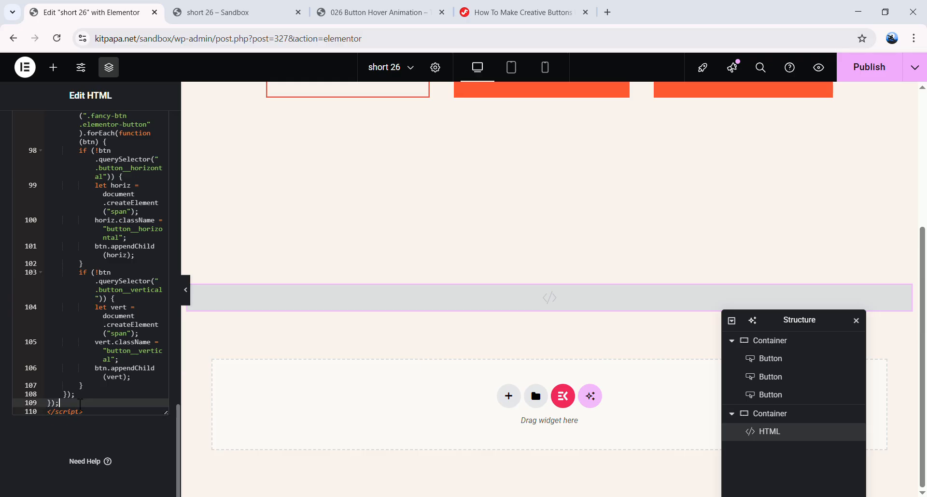
key(Return)
key(Return)
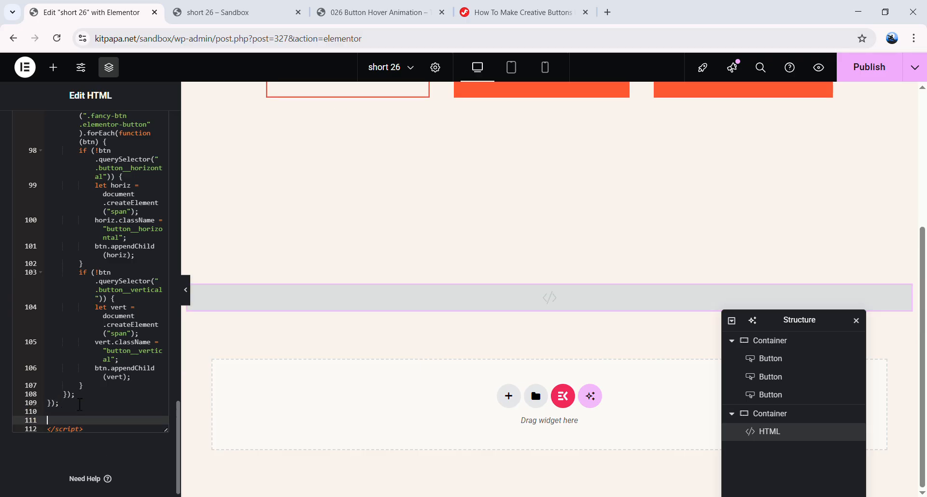
key(ctrl+v)
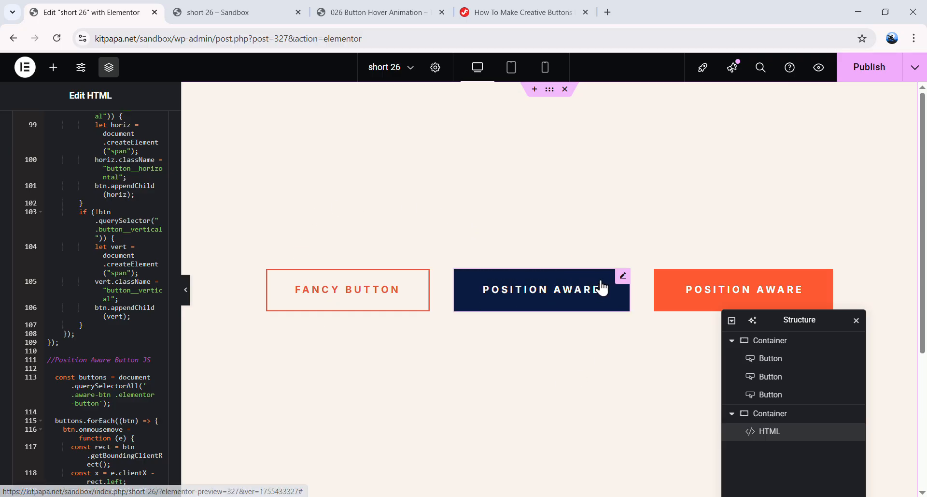
- Change the third button's text to grow-skew
scroll(541, 328, down, 3)
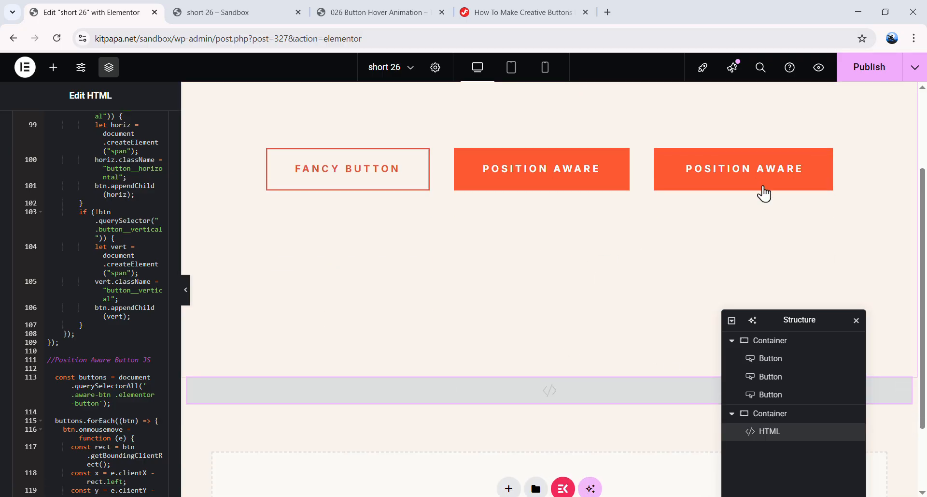
click(777, 178)
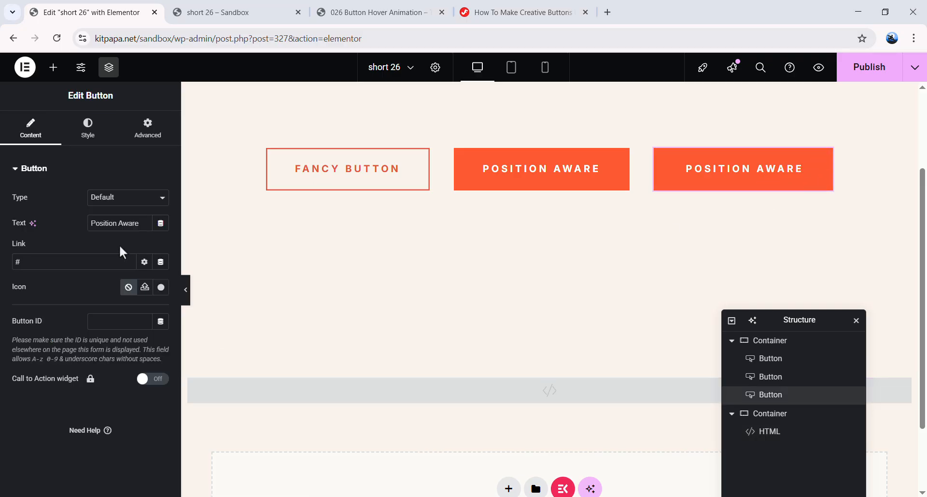
drag(141, 225, 81, 220)
text(grow-skew)
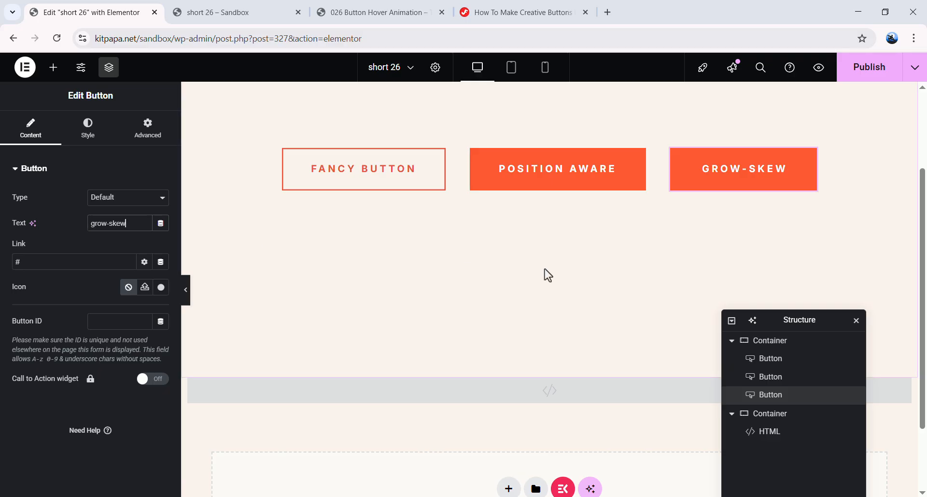
- Copy the Grow Skew Button Style CSS from the tutorial page
click(514, 3)
scroll(309, 266, down, 3)
scroll(182, 256, down, 3)
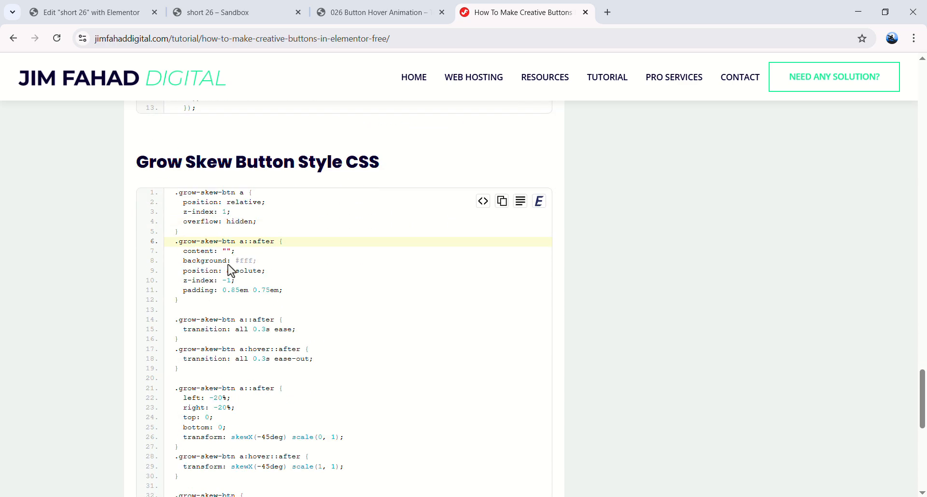
scroll(472, 291, up, 1)
click(503, 270)
- Paste the copied Grow Skew CSS into the HTML widget, below the Aware Button rules and above the closing style tag
click(96, 12)
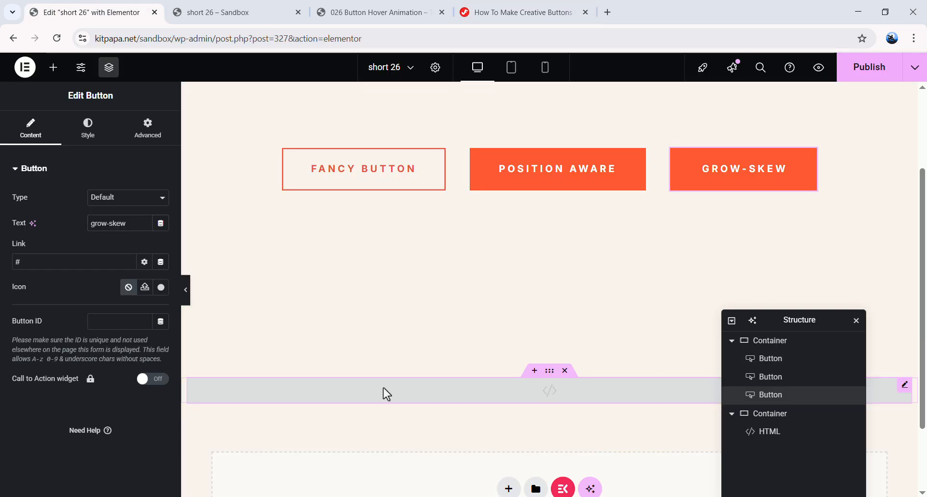
click(383, 388)
scroll(117, 309, down, 5)
scroll(116, 309, down, 10)
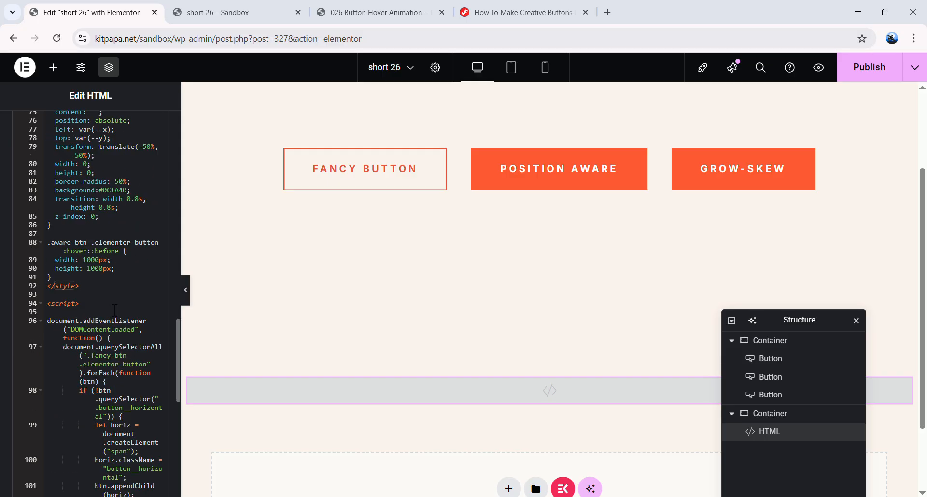
click(71, 279)
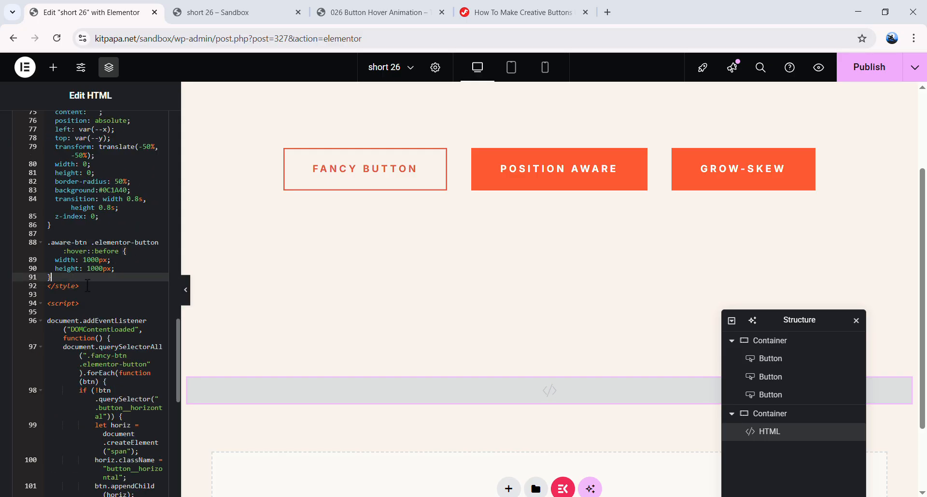
key(Return)
key(Return)
key(ctrl+v)
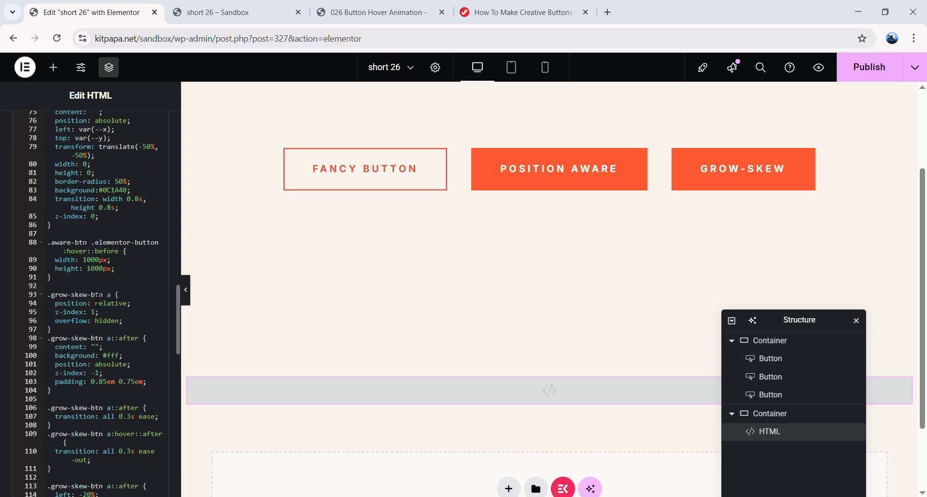
- Copy the CSS class name grow-skew-btn from the tutorial page
click(532, 3)
scroll(309, 237, down, 8)
drag(179, 300, 191, 306)
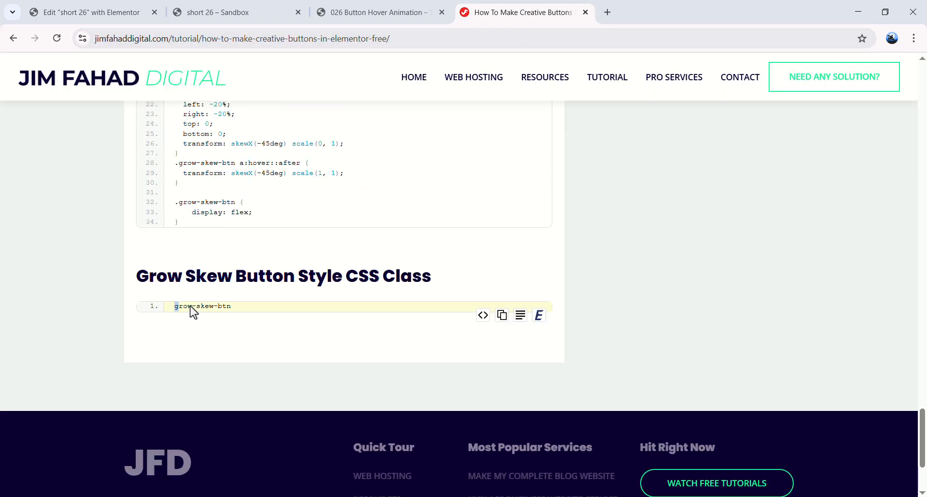
- Assign the CSS class grow-skew-btn to the third button in the Elementor editor
click(123, 3)
click(149, 134)
scroll(111, 314, down, 2)
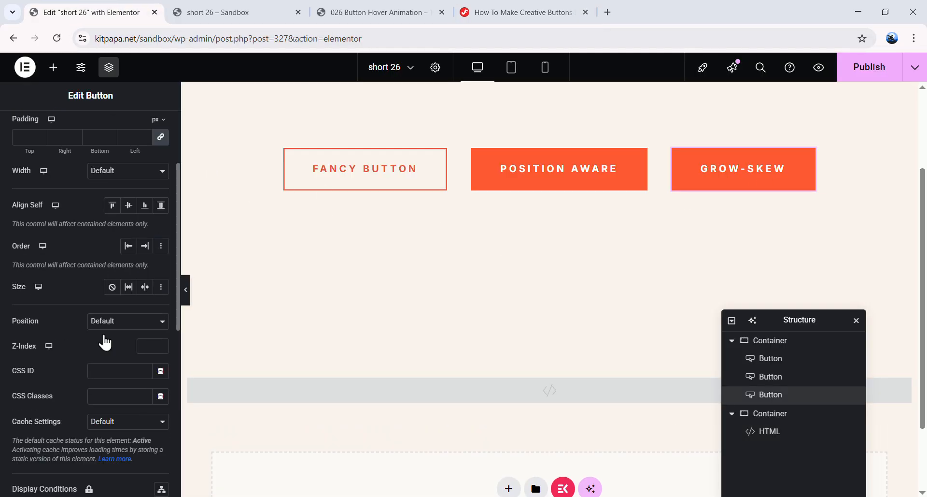
key(ctrl+v)
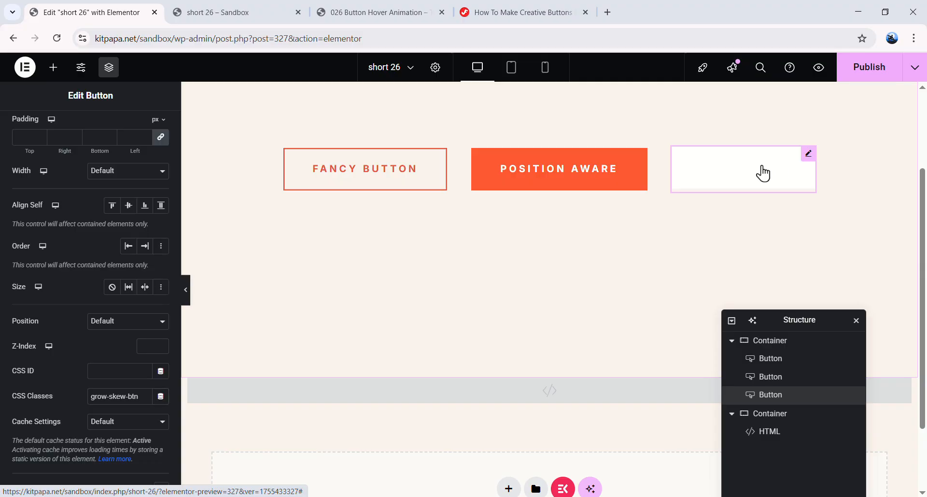
- Set the Grow-Skew button's hover text color to black, #000000
scroll(29, 220, up, 3)
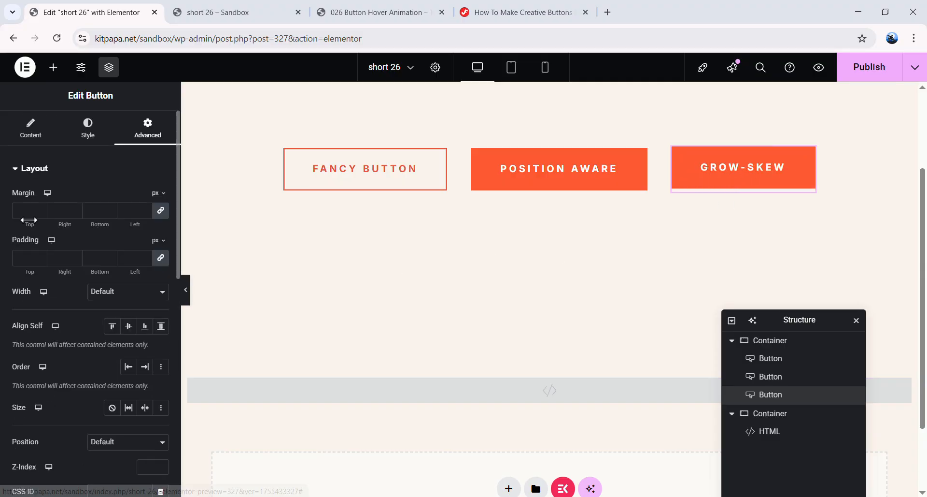
click(91, 131)
click(129, 273)
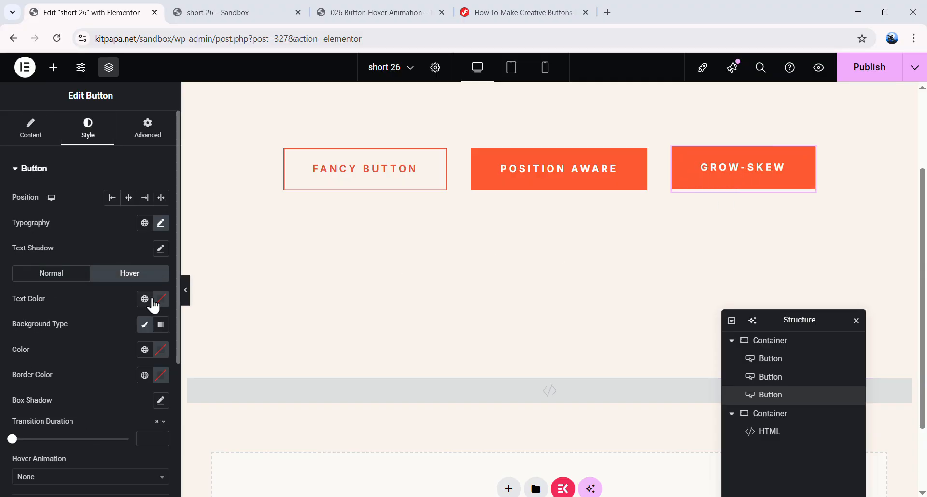
click(159, 299)
click(145, 370)
drag(141, 369, 87, 450)
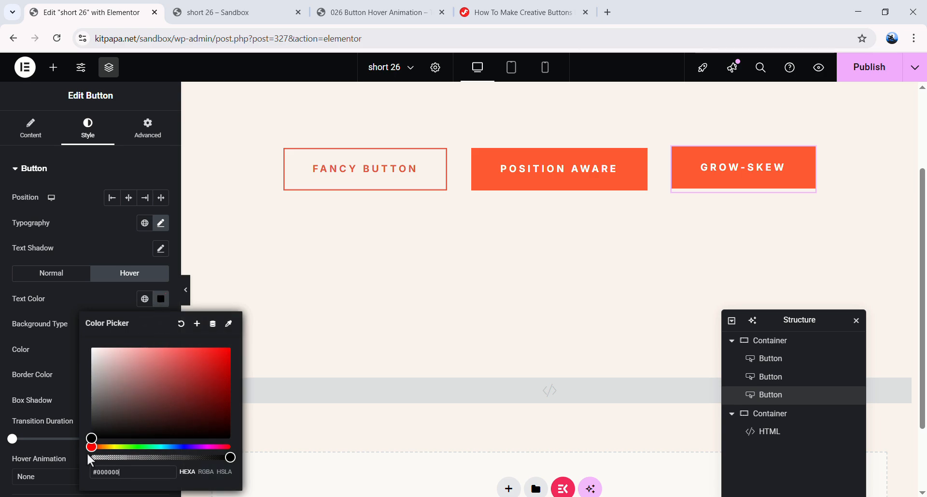
click(48, 342)
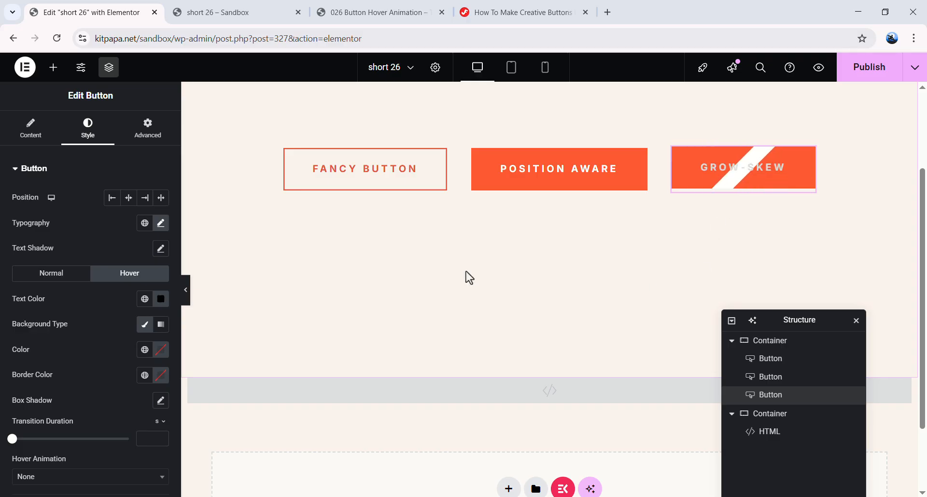
- Give the Grow-Skew button a solid border 1 px wide on all sides
click(50, 280)
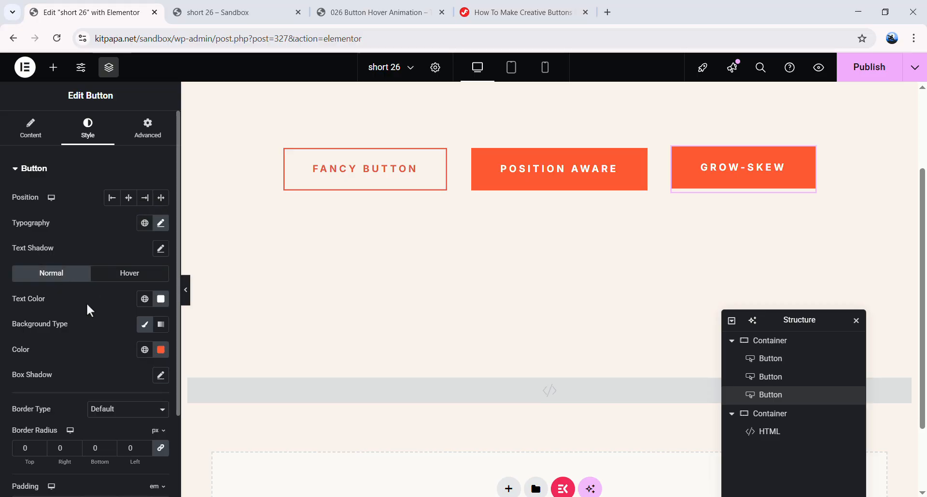
scroll(86, 303, down, 1)
click(128, 358)
click(111, 389)
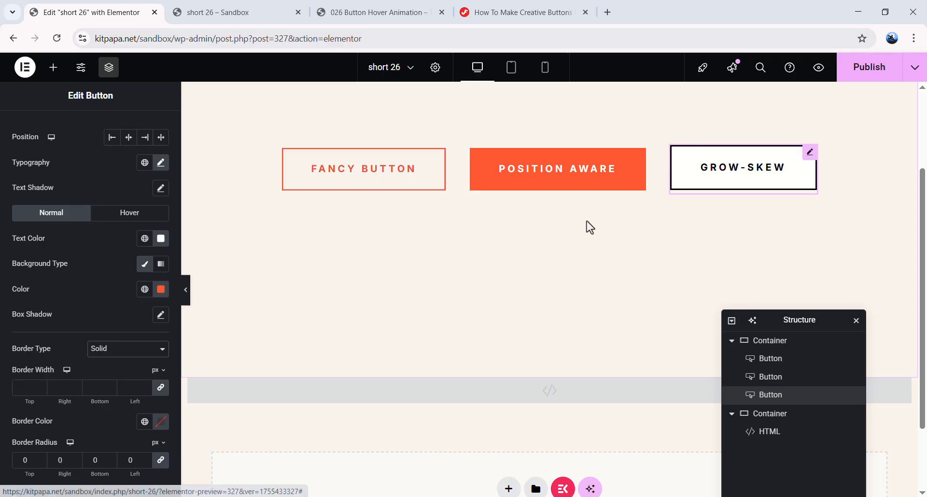
click(32, 392)
text(1)
- Set the Grow-Skew button's border color to #E55743 by sampling the Fancy Button's outline
click(161, 420)
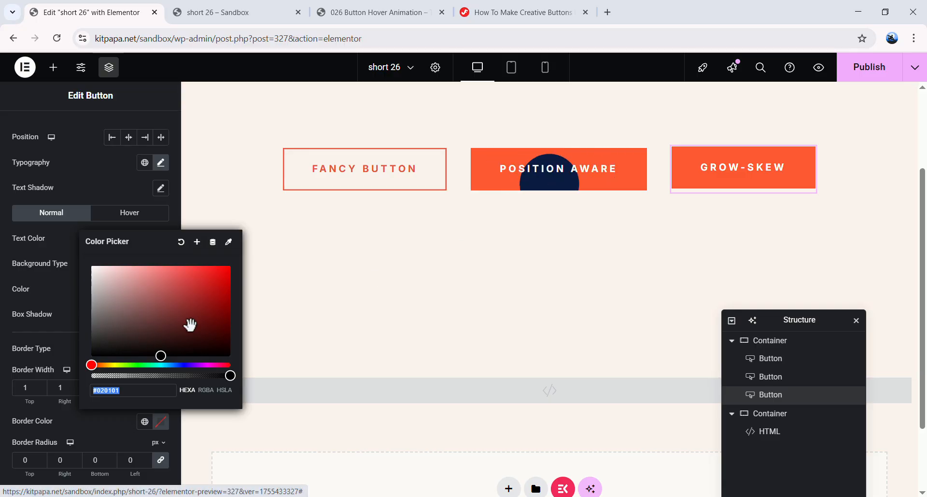
click(229, 244)
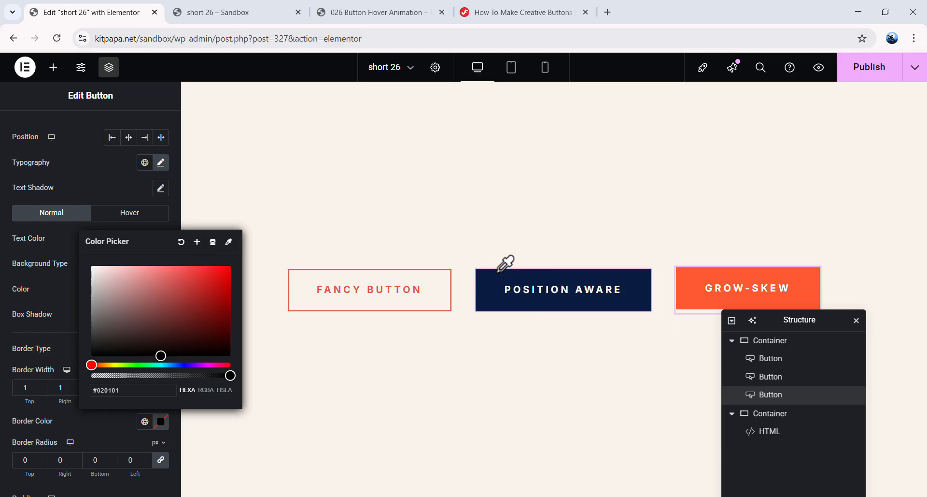
click(454, 292)
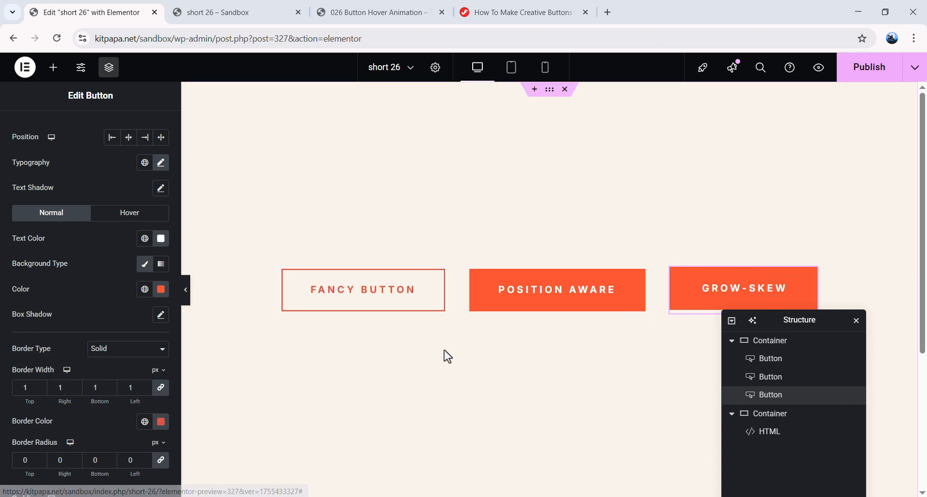
- Set the Grow-Skew button's hover text color to #E55743, copied from its border color
click(127, 215)
scroll(110, 268, down, 1)
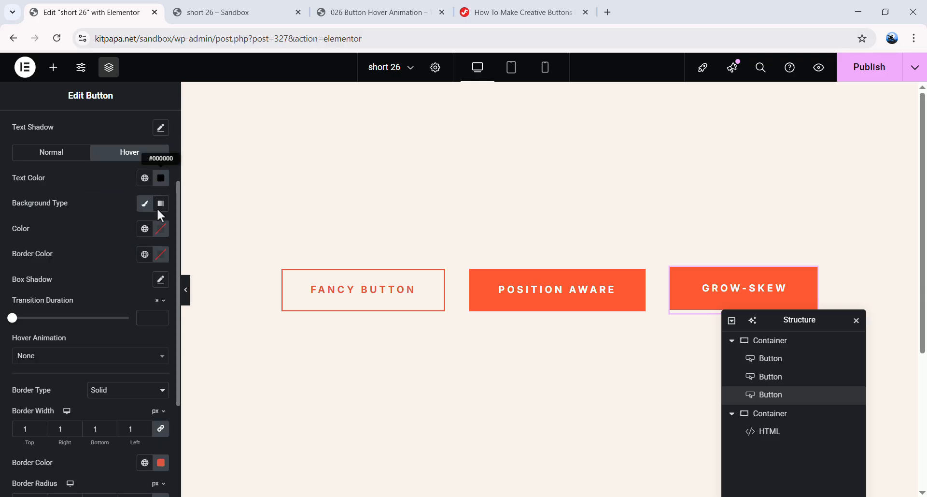
click(161, 462)
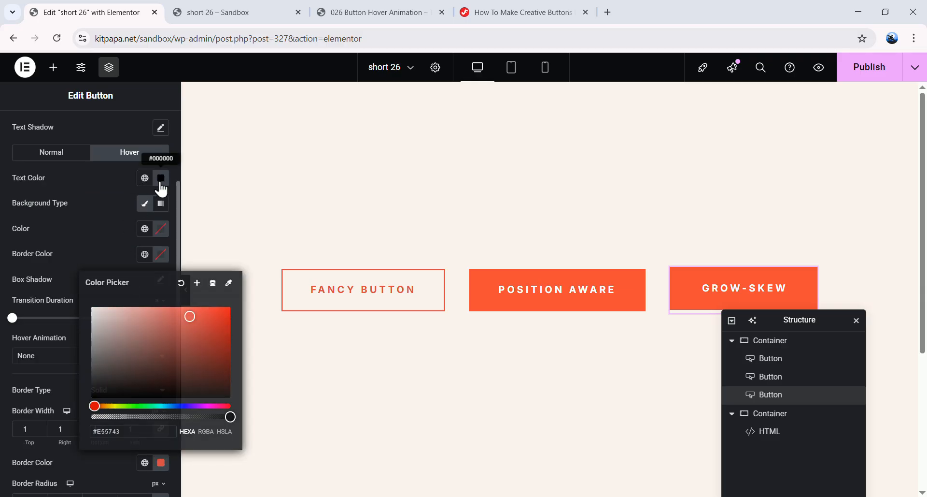
click(161, 181)
text(#E55743)
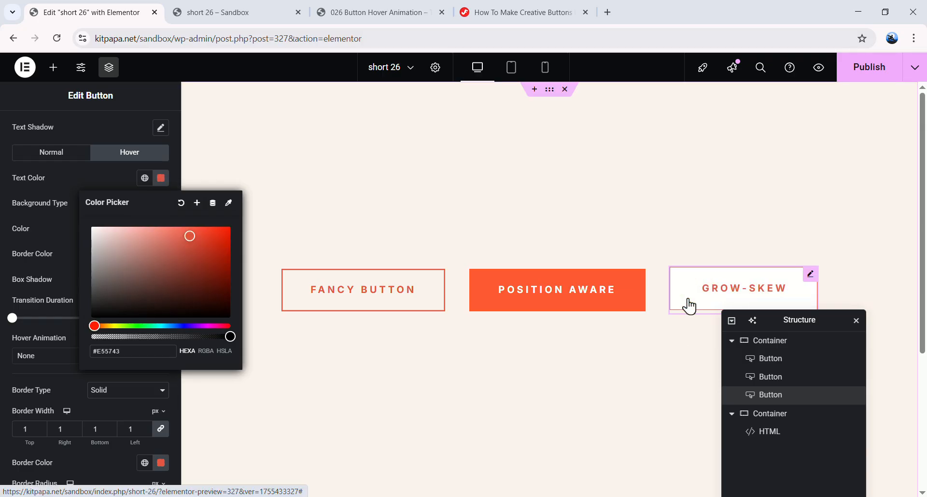
- Give the Grow-Skew button the Shrink hover animation and publish the page, switching to its live preview
click(54, 356)
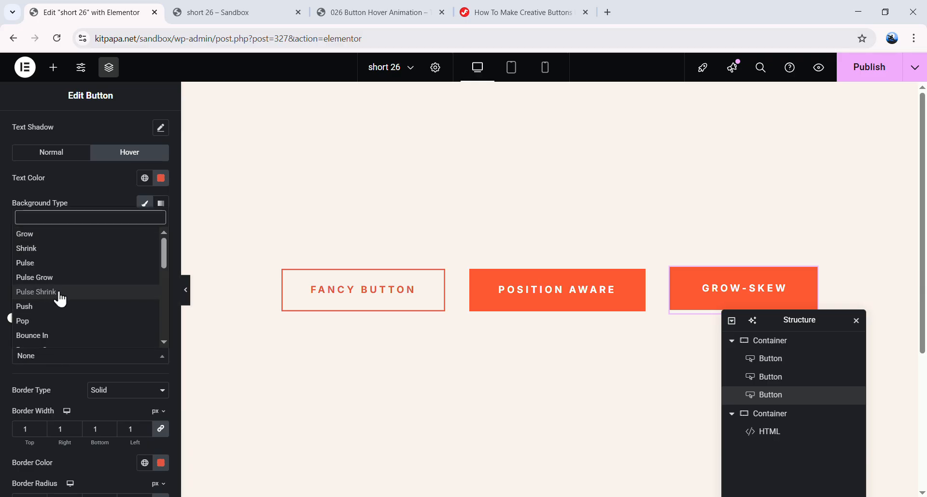
click(55, 248)
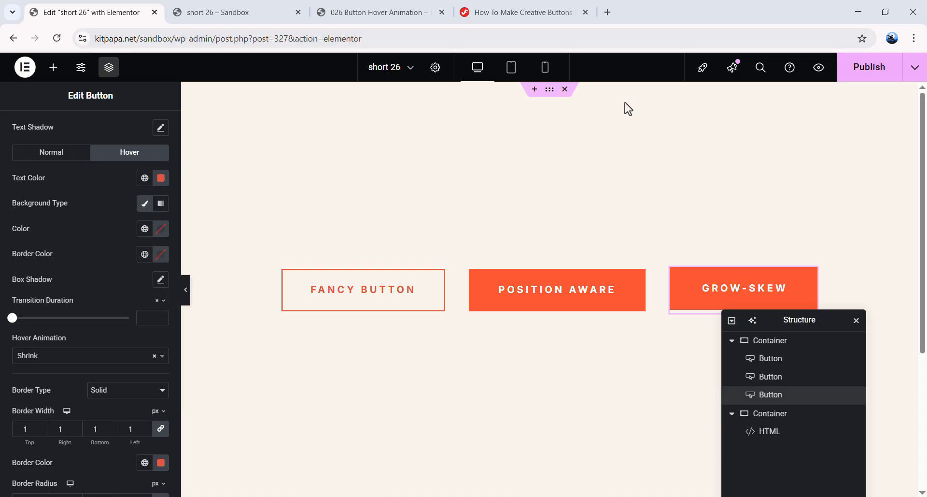
click(869, 68)
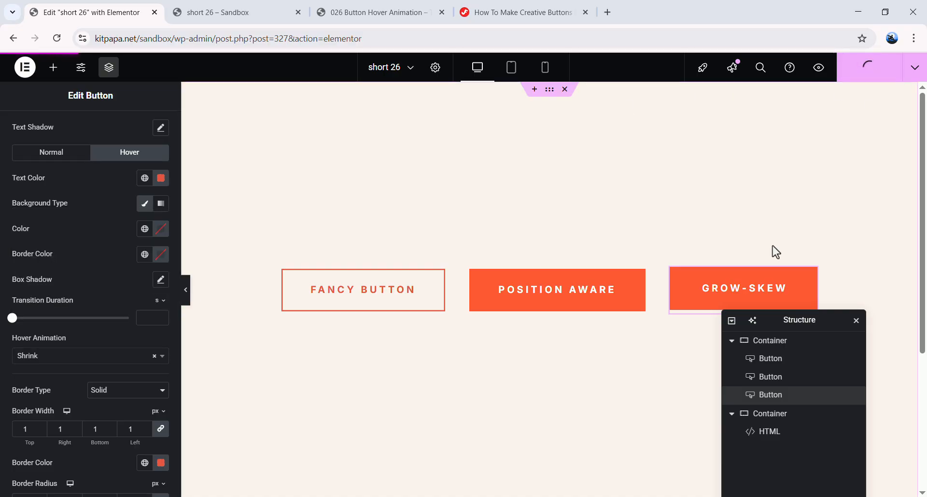
click(246, 15)
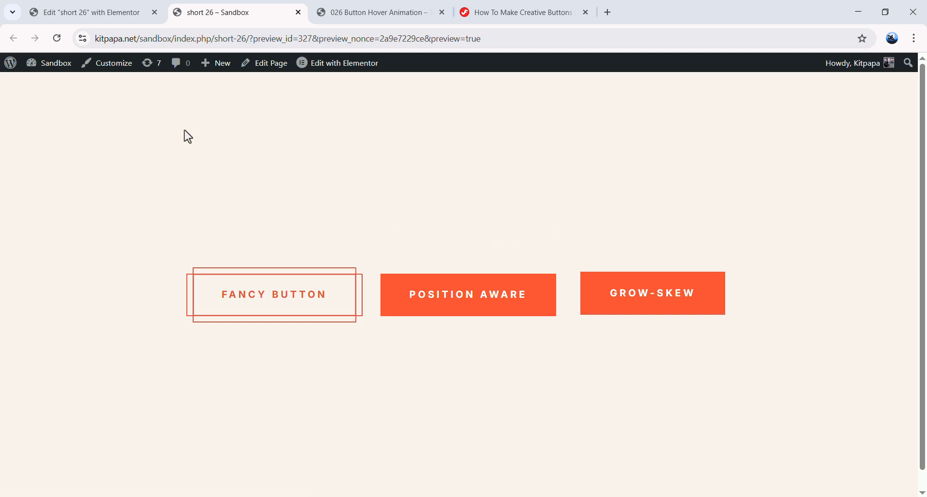
- Return to the Elementor editor and set the button container's direction to a vertical column for tablet view
click(109, 13)
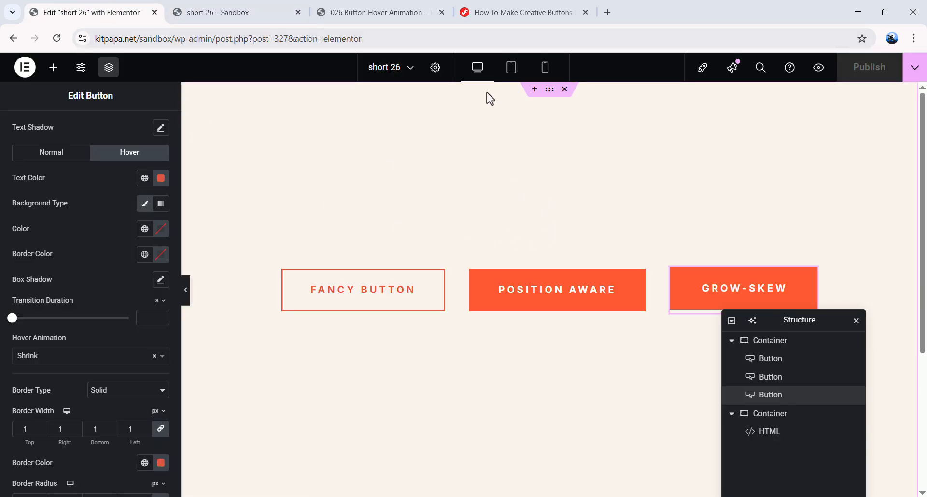
click(510, 75)
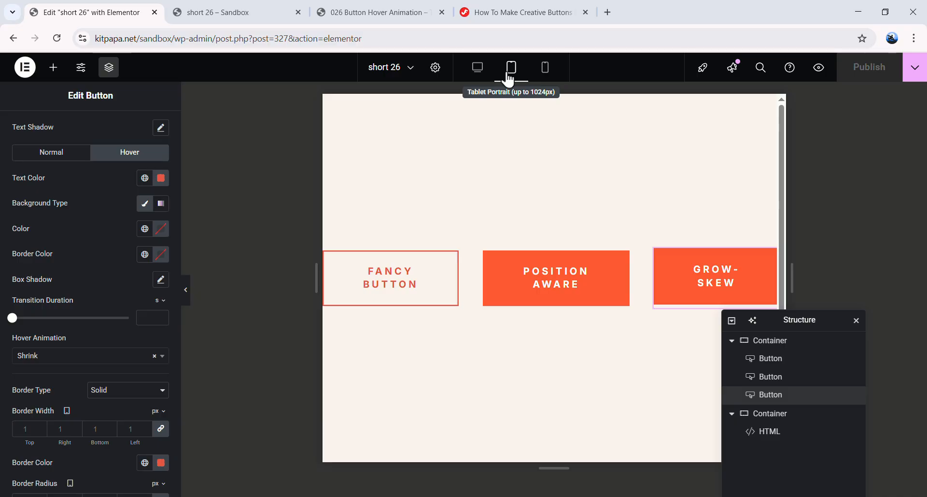
click(545, 71)
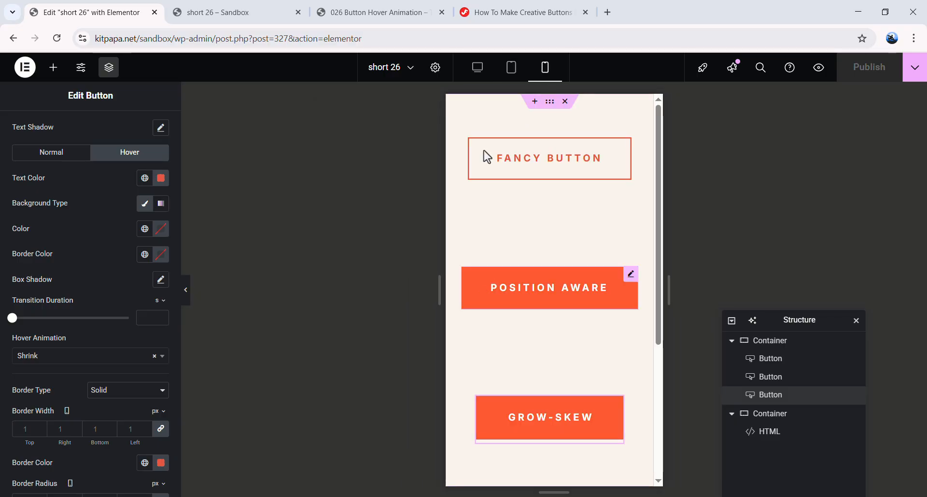
click(477, 67)
click(511, 68)
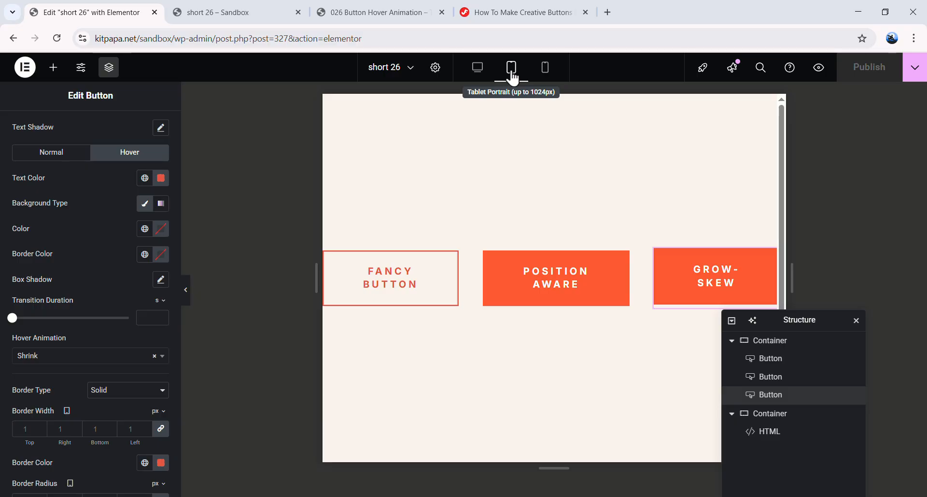
click(783, 344)
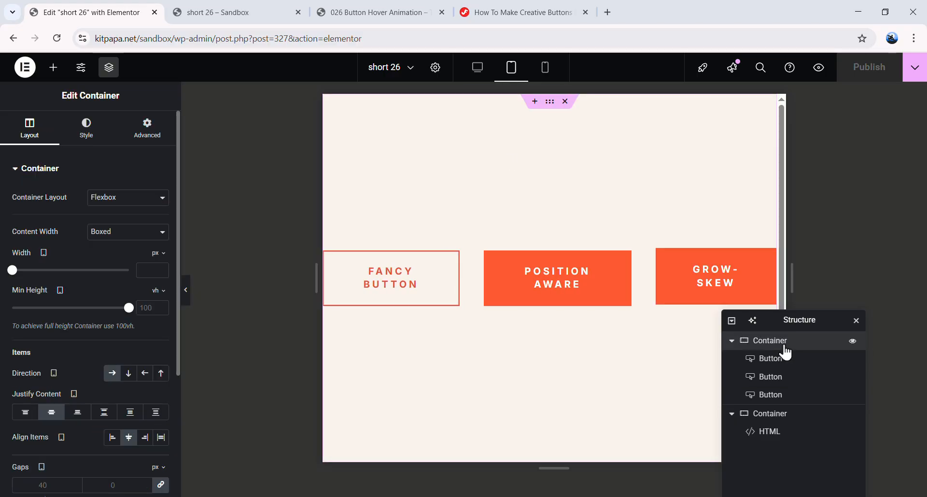
click(129, 373)
- Set the button container's tablet column and row gaps to 30 px, check the mobile layout, and publish the page
scroll(104, 402, down, 3)
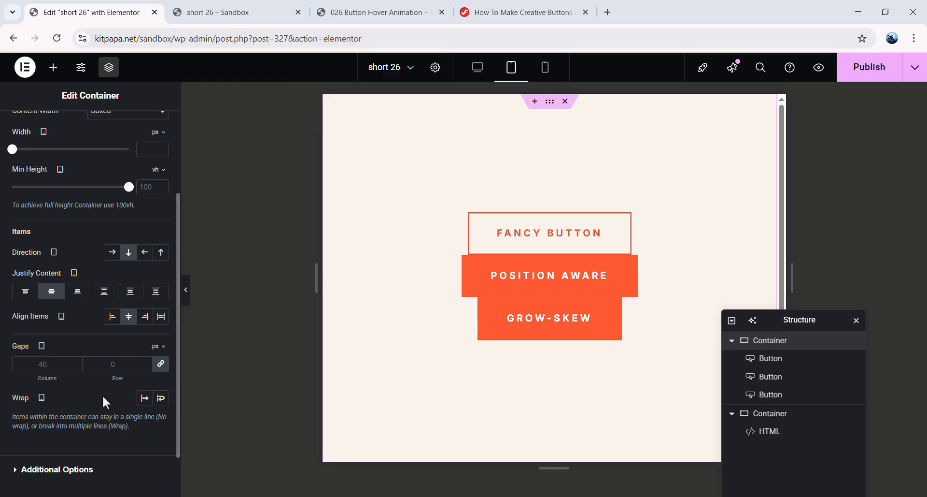
click(120, 364)
text(30)
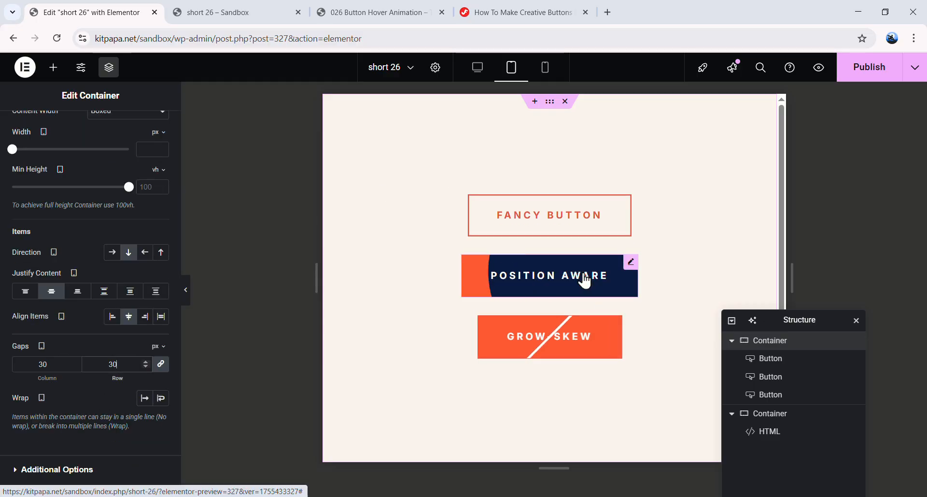
click(542, 75)
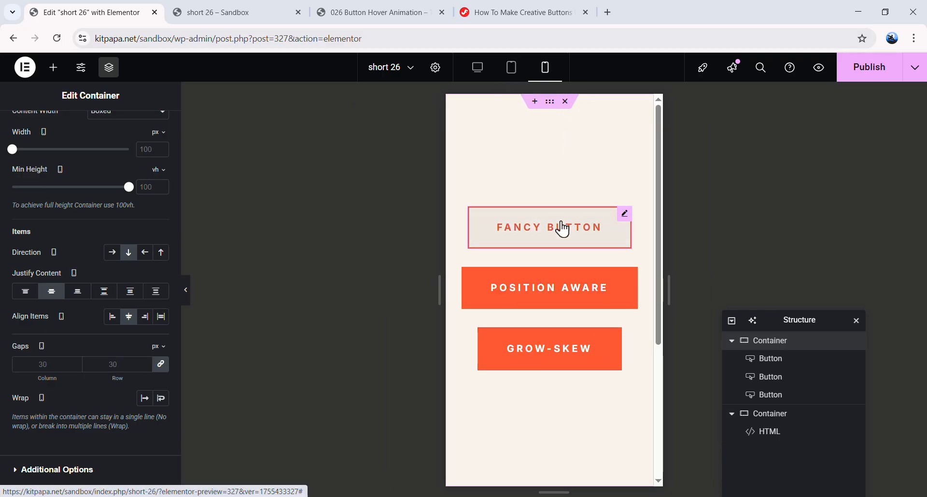
click(882, 76)
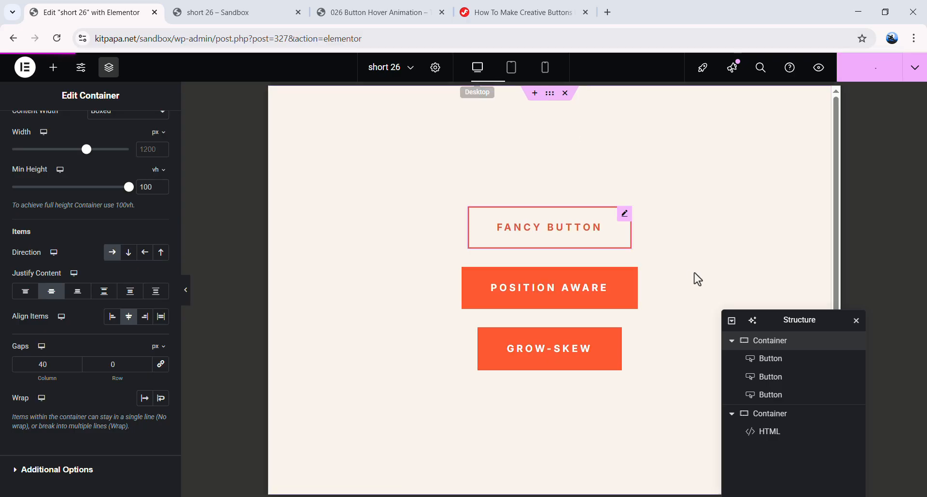
- Review the Aware Button Animation CSS on the tutorial page and return to the live preview of the buttons
key(ctrl+Tab)
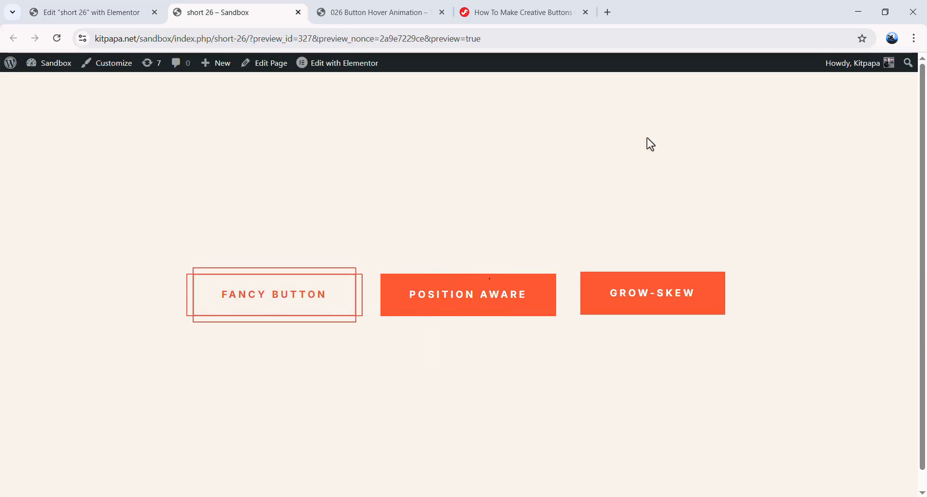
key(ctrl+Tab)
key(ctrl+Tab)
scroll(425, 244, up, 15)
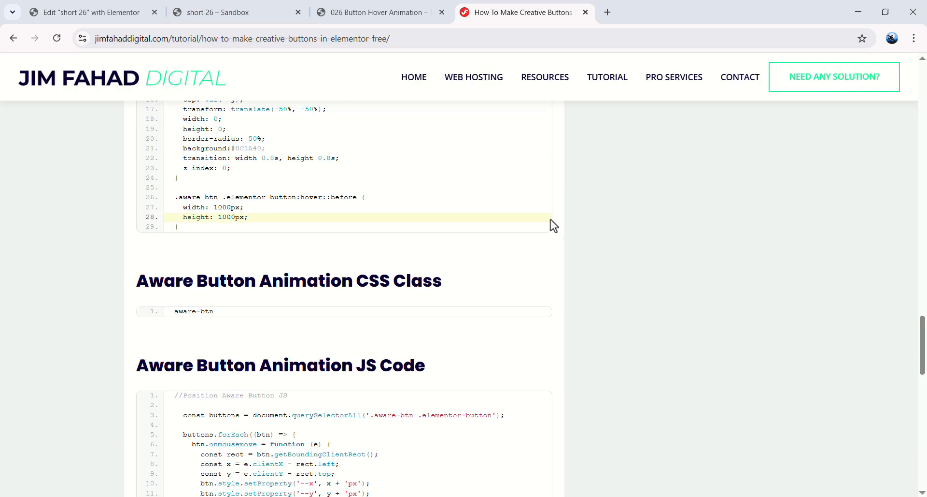
scroll(550, 220, up, 5)
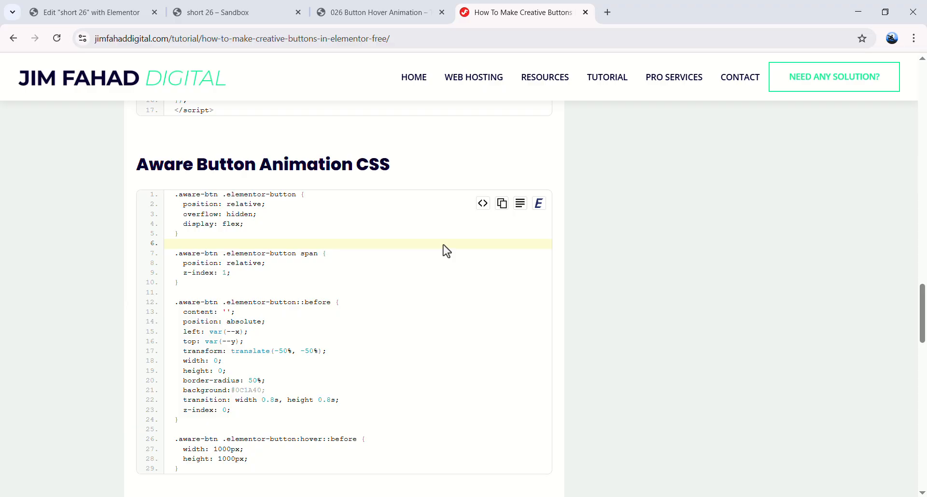
click(203, 12)
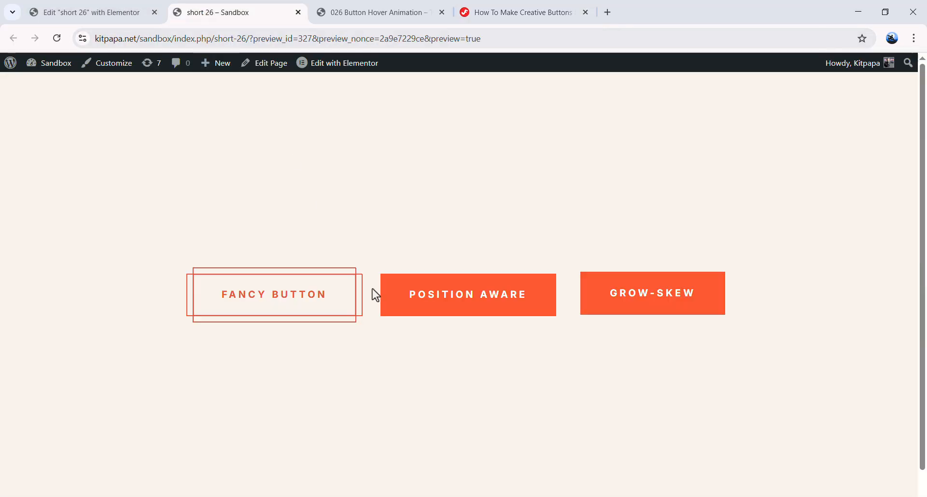